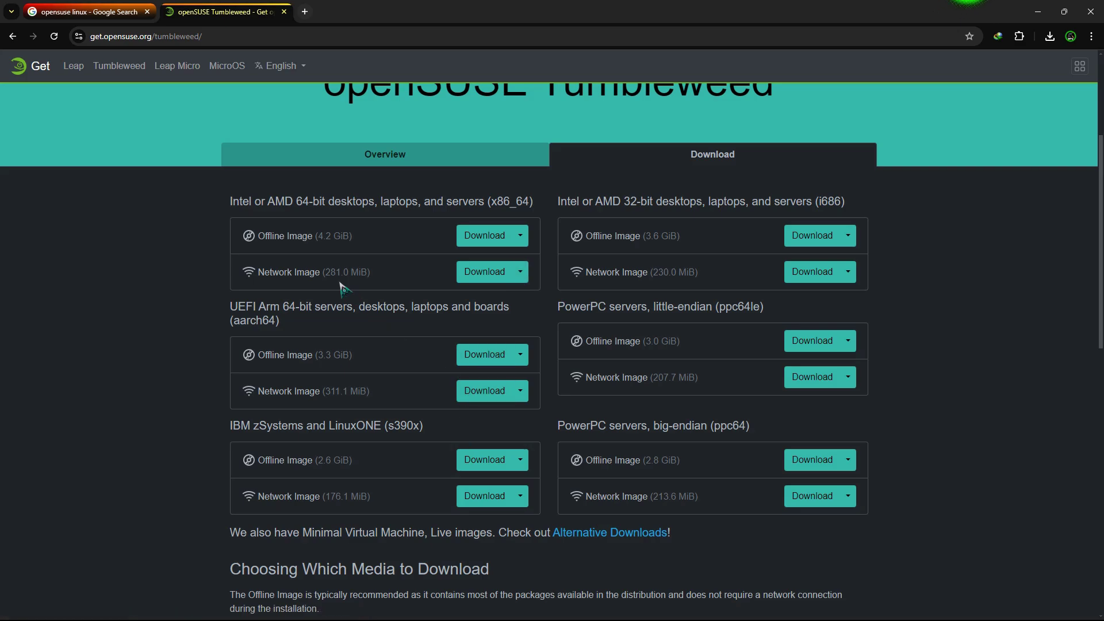
- Leave the openSUSE download page and launch Oracle VM VirtualBox from the desktop
{"action": "left_click_drag", "start_coordinate": [354, 235], "coordinate": [279, 239]}
{"action": "left_click", "coordinate": [280, 239]}
{"action": "left_click", "coordinate": [1038, 11]}
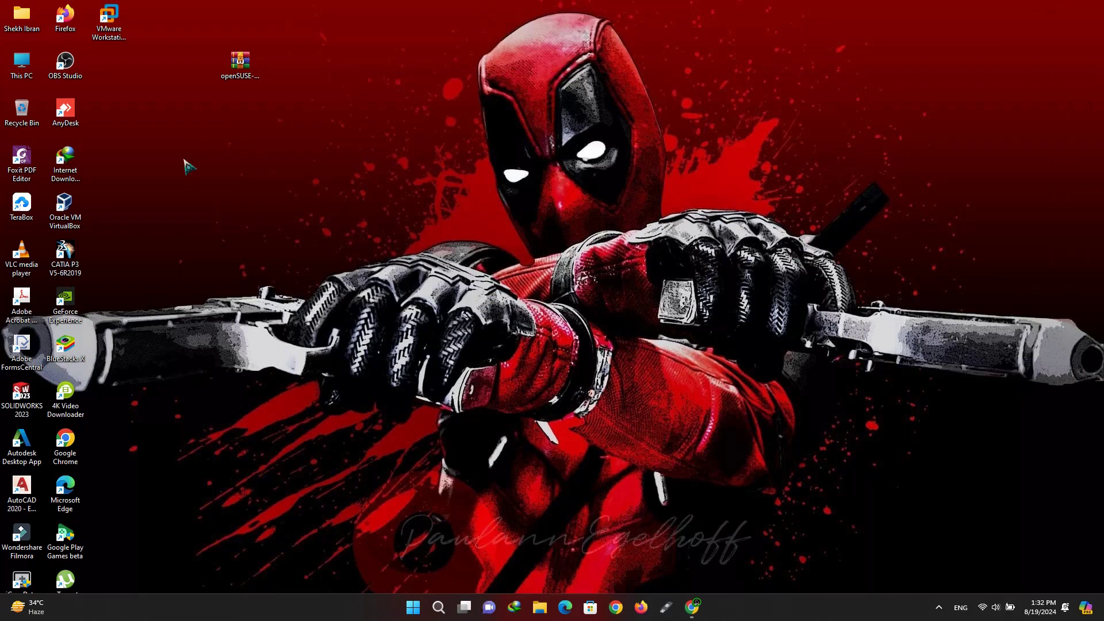
{"action": "double_click", "coordinate": [75, 214]}
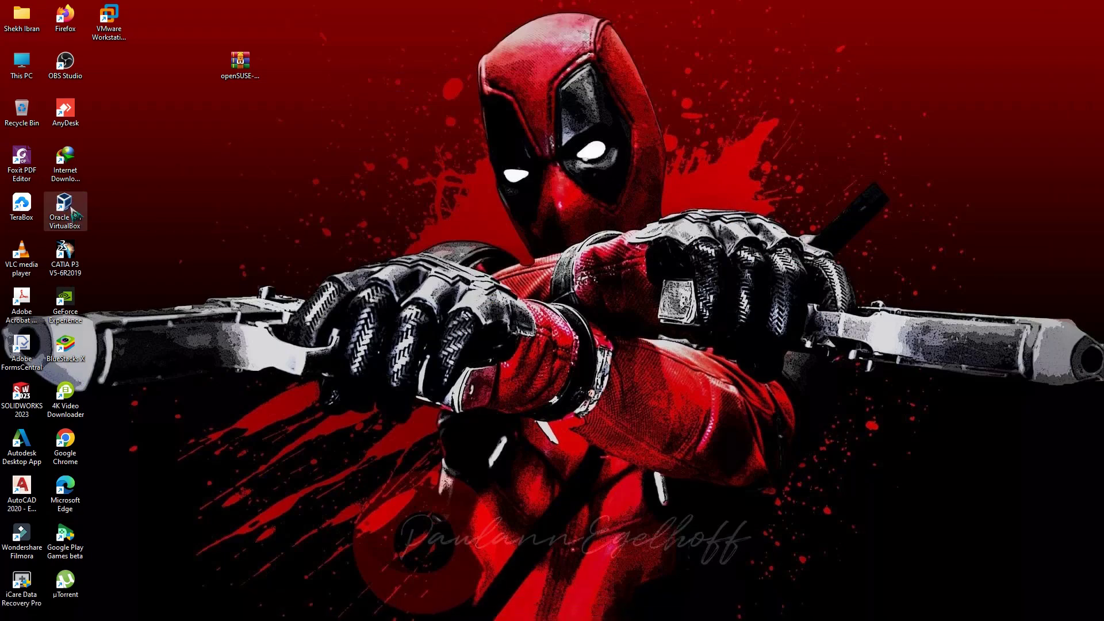
{"action": "right_click", "coordinate": [74, 214]}
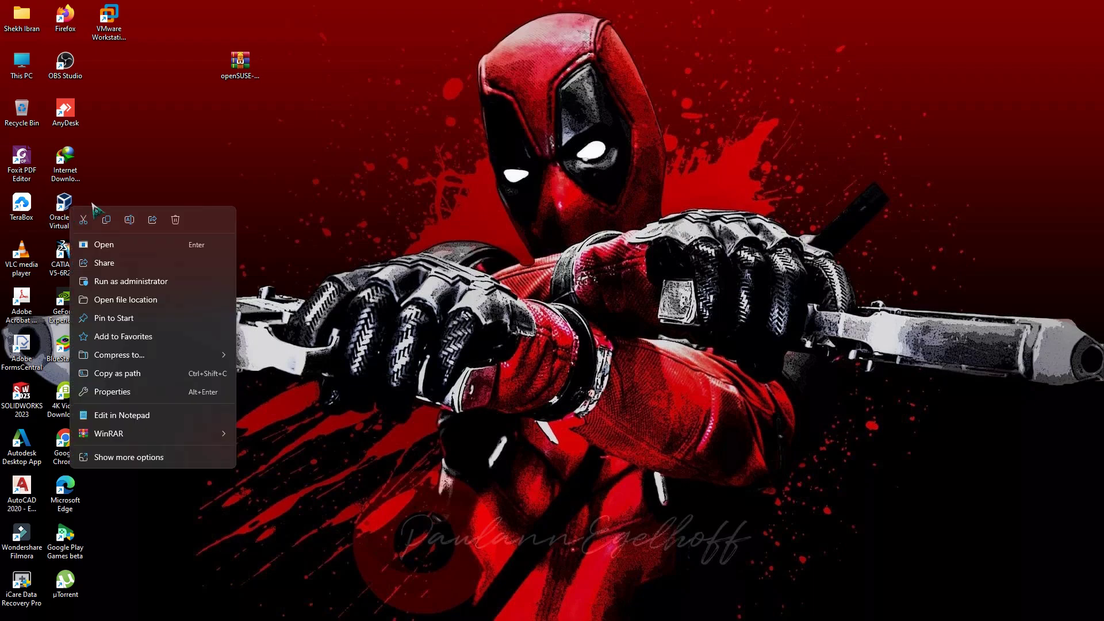
{"action": "left_click", "coordinate": [108, 248]}
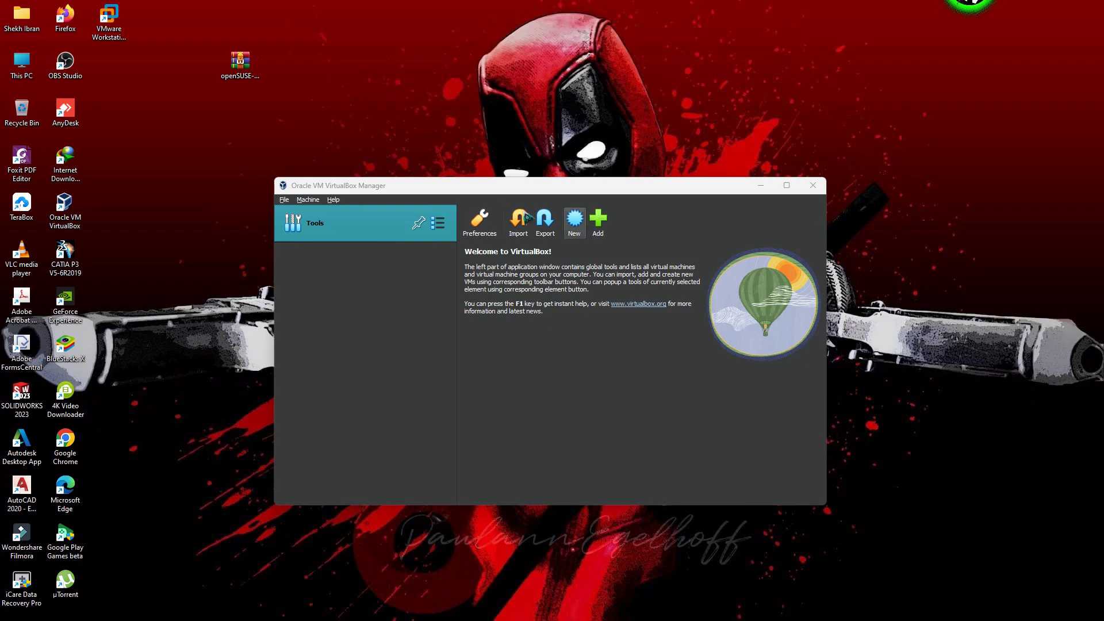
- Start creating a new virtual machine in expert mode and name it OpenSuse
{"action": "left_click", "coordinate": [575, 222]}
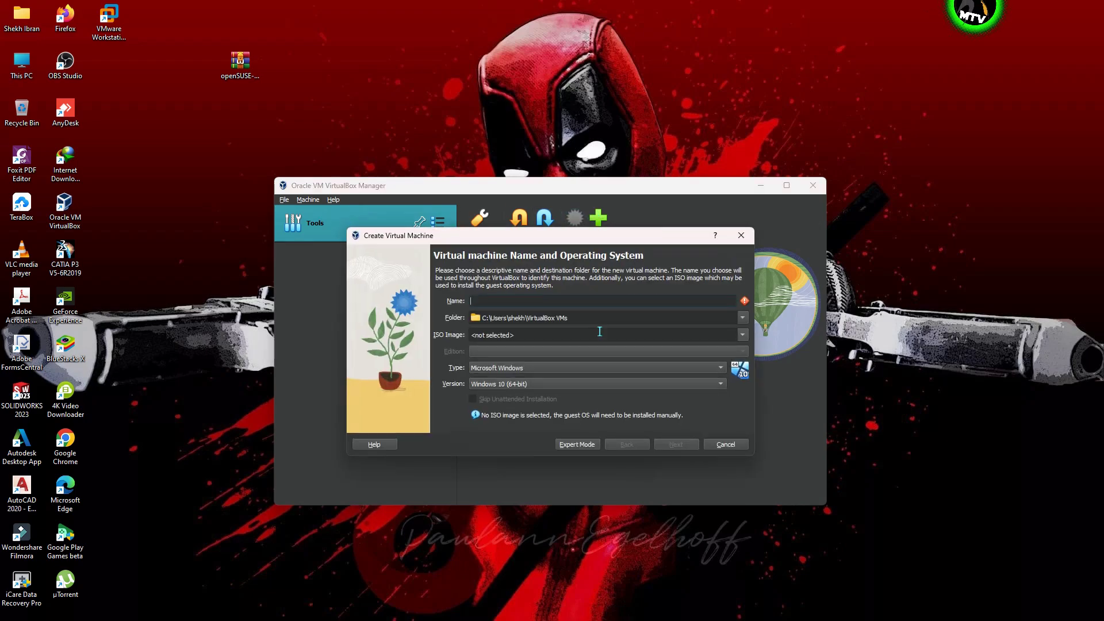
{"action": "left_click", "coordinate": [575, 445]}
{"action": "left_click_drag", "start_coordinate": [579, 240], "coordinate": [601, 180]}
{"action": "type", "text": "Op"}
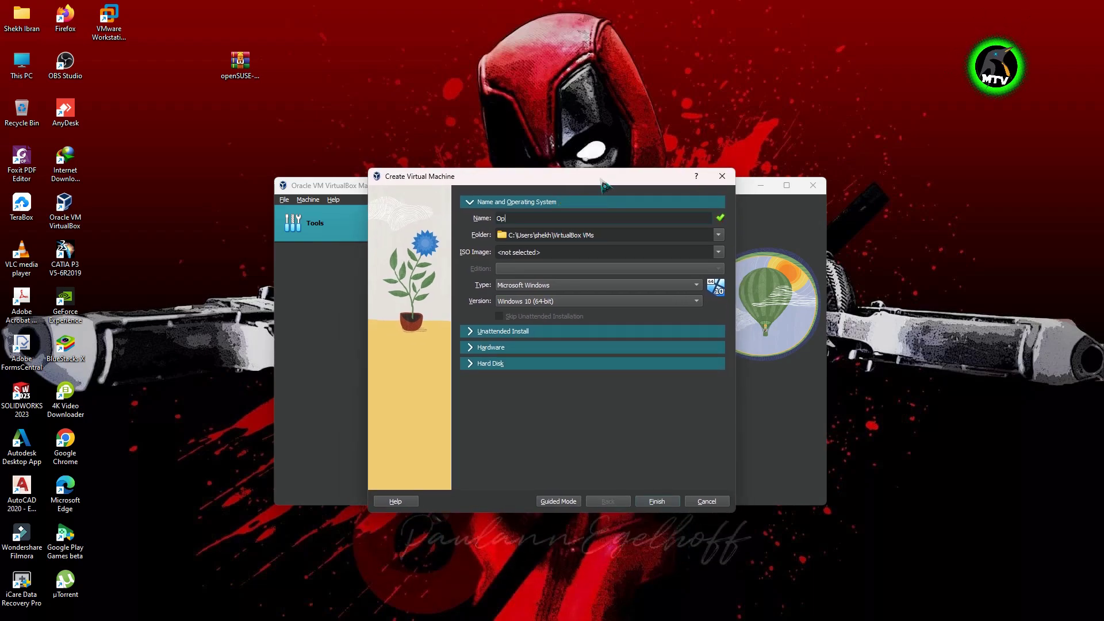
{"action": "type", "text": "en"}
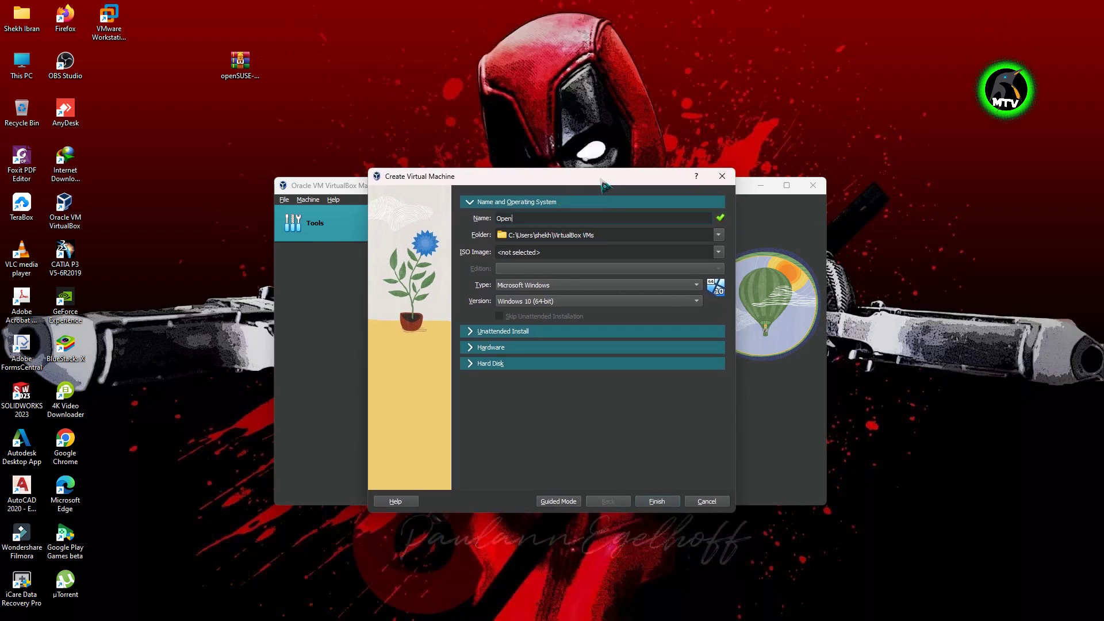
{"action": "type", "text": "Suse"}
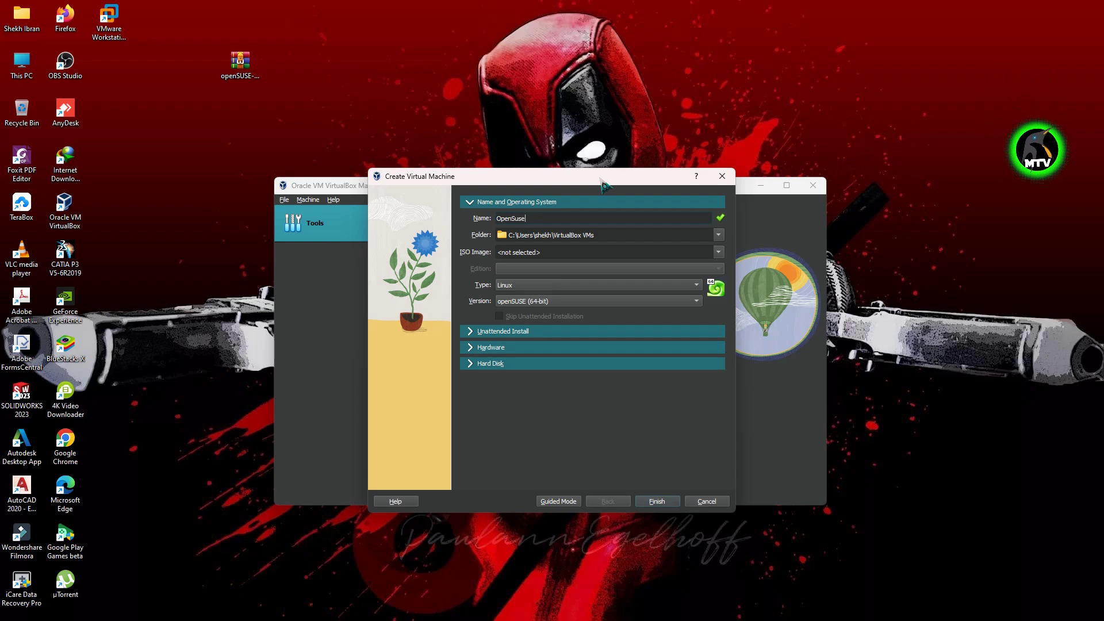
- Select openSUSE-Tumbleweed-DVD-x86_64-Snapshot20240816-Media.iso from the Desktop as the virtual machine's ISO image
{"action": "left_click", "coordinate": [611, 254]}
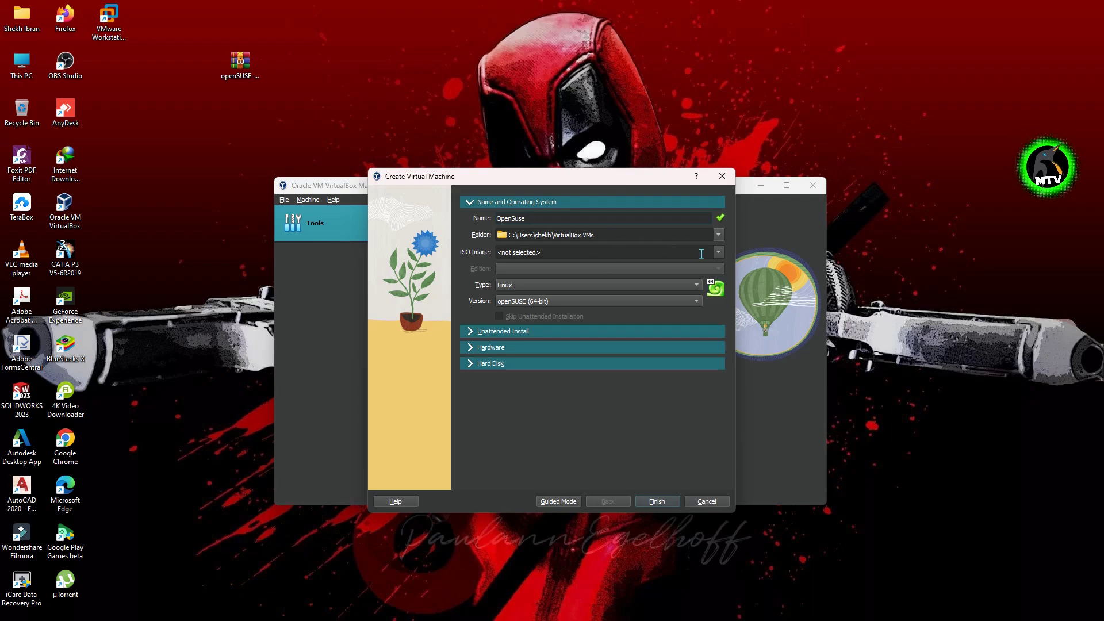
{"action": "left_click", "coordinate": [719, 253]}
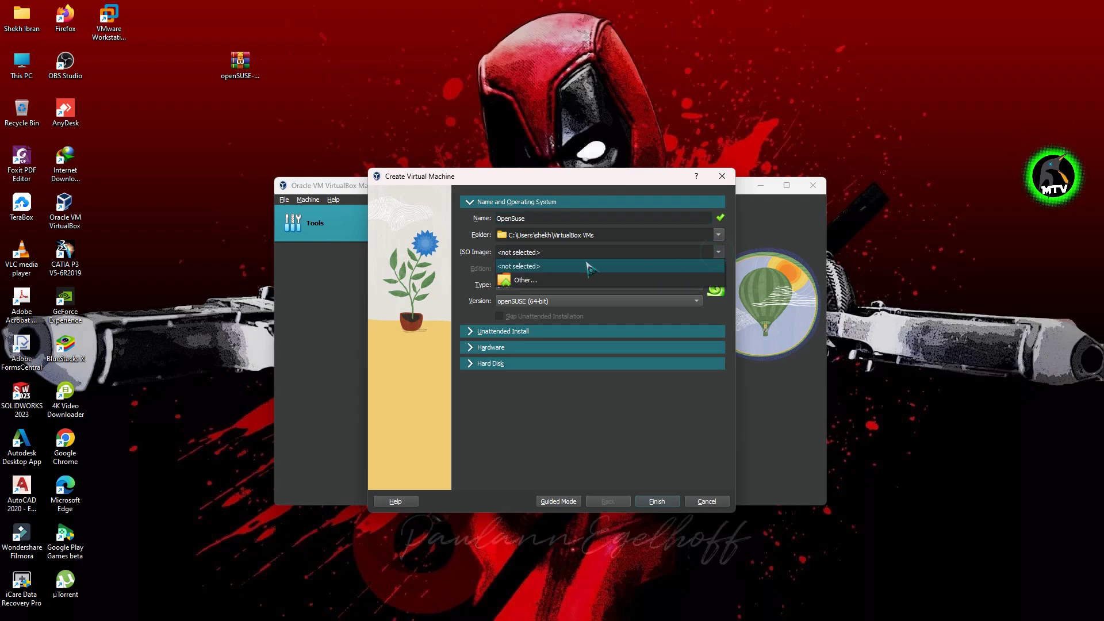
{"action": "left_click", "coordinate": [548, 280]}
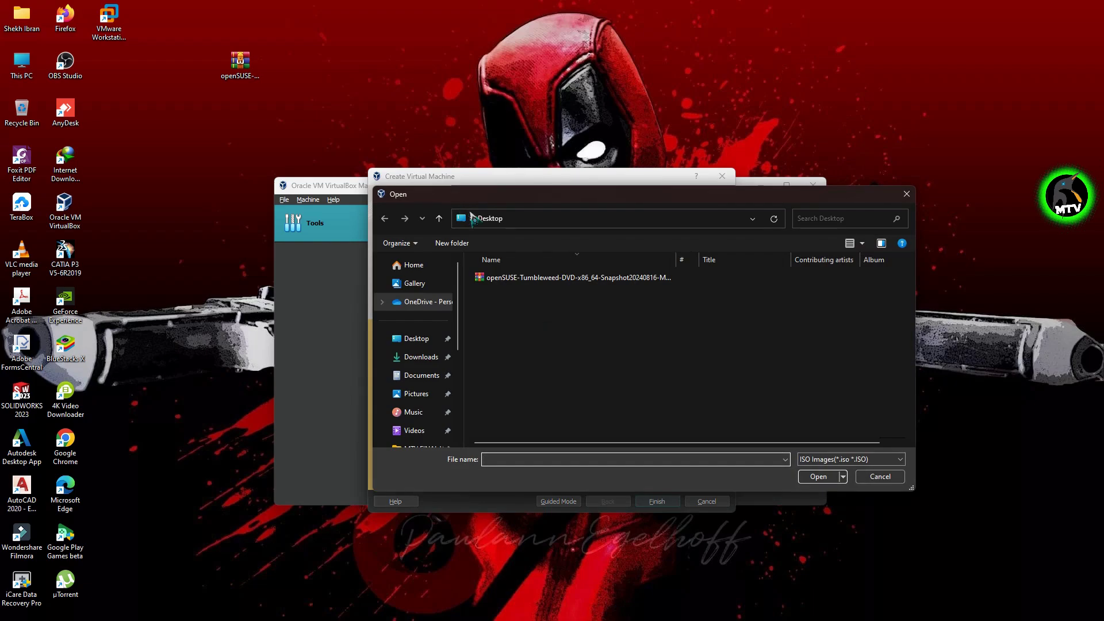
{"action": "left_click", "coordinate": [509, 278]}
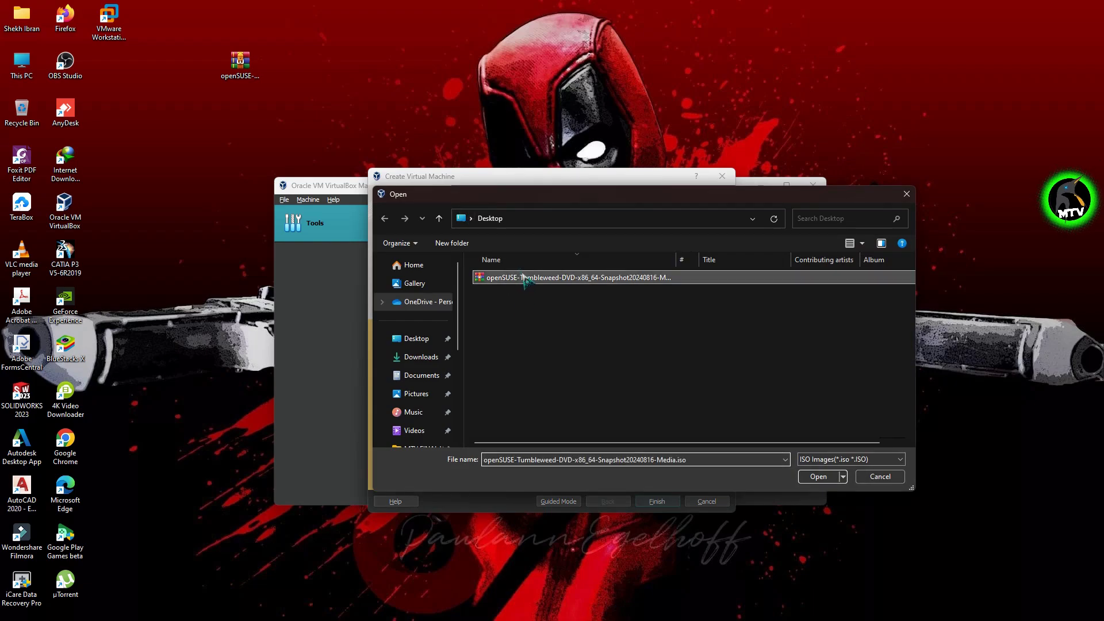
{"action": "left_click", "coordinate": [814, 478]}
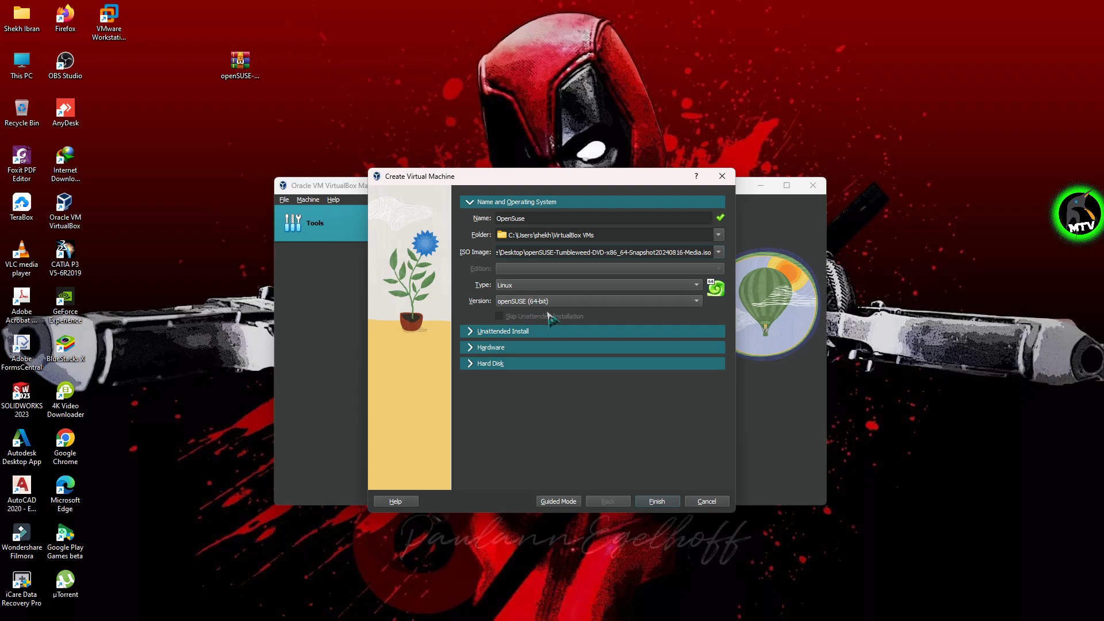
- Set the virtual machine's base memory to 4096 MB and its processors to 4
{"action": "left_click", "coordinate": [521, 333]}
{"action": "left_click", "coordinate": [544, 372]}
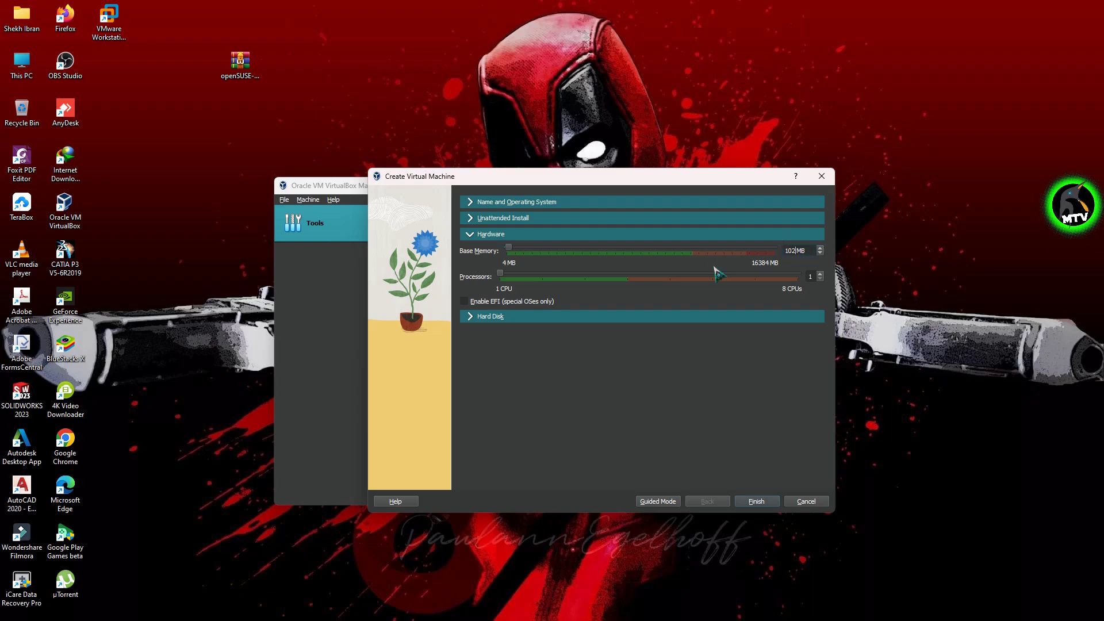
{"action": "type", "text": "409"}
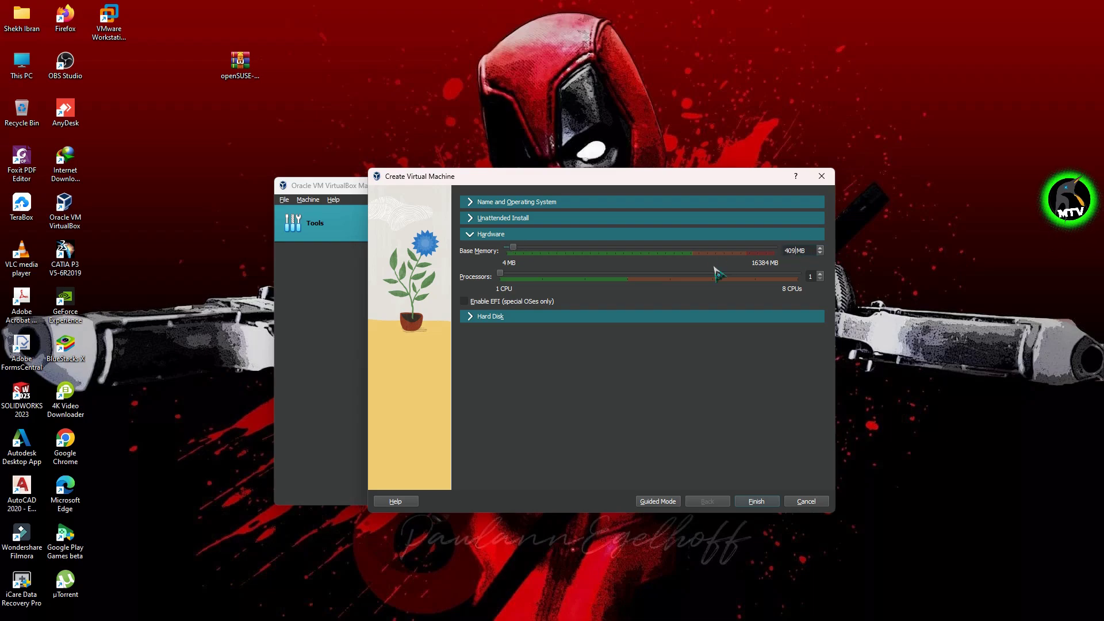
{"action": "type", "text": "6"}
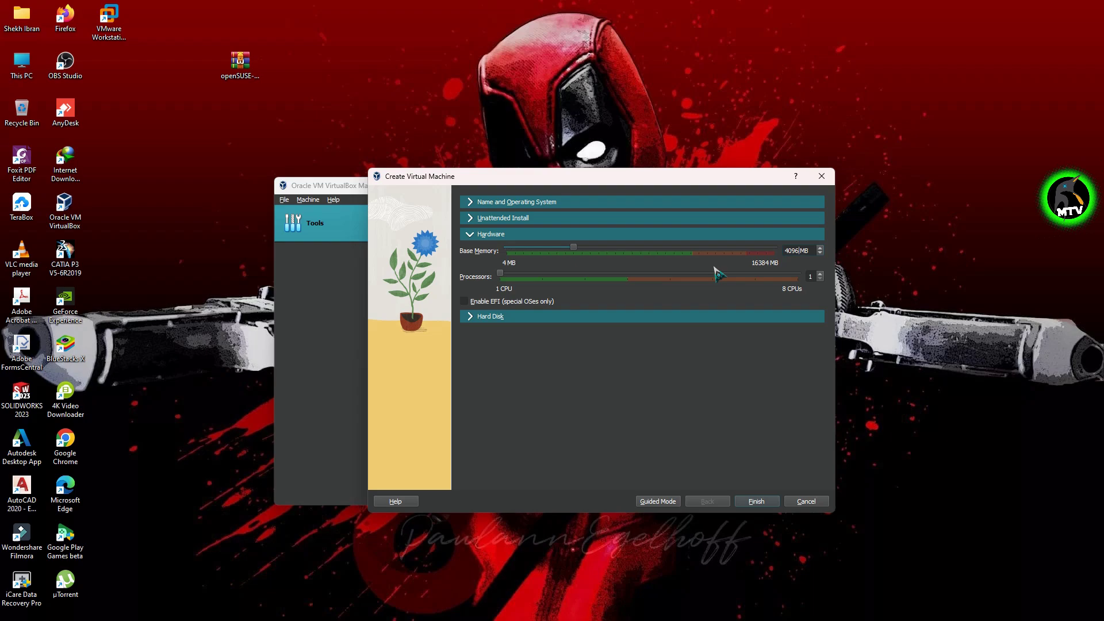
{"action": "left_click", "coordinate": [820, 275]}
{"action": "left_click", "coordinate": [820, 275]}
{"action": "left_click", "coordinate": [821, 275]}
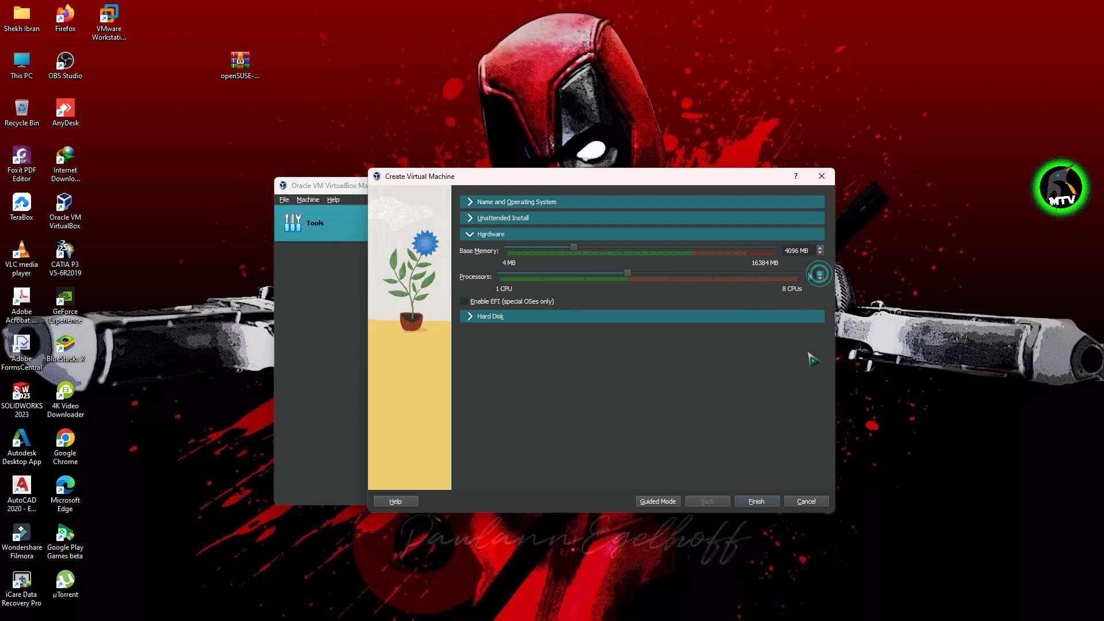
{"action": "mouse_move", "coordinate": [627, 274]}
{"action": "left_mouse_down"}
{"action": "mouse_move", "coordinate": [562, 280]}
{"action": "mouse_move", "coordinate": [627, 293]}
{"action": "left_mouse_up"}
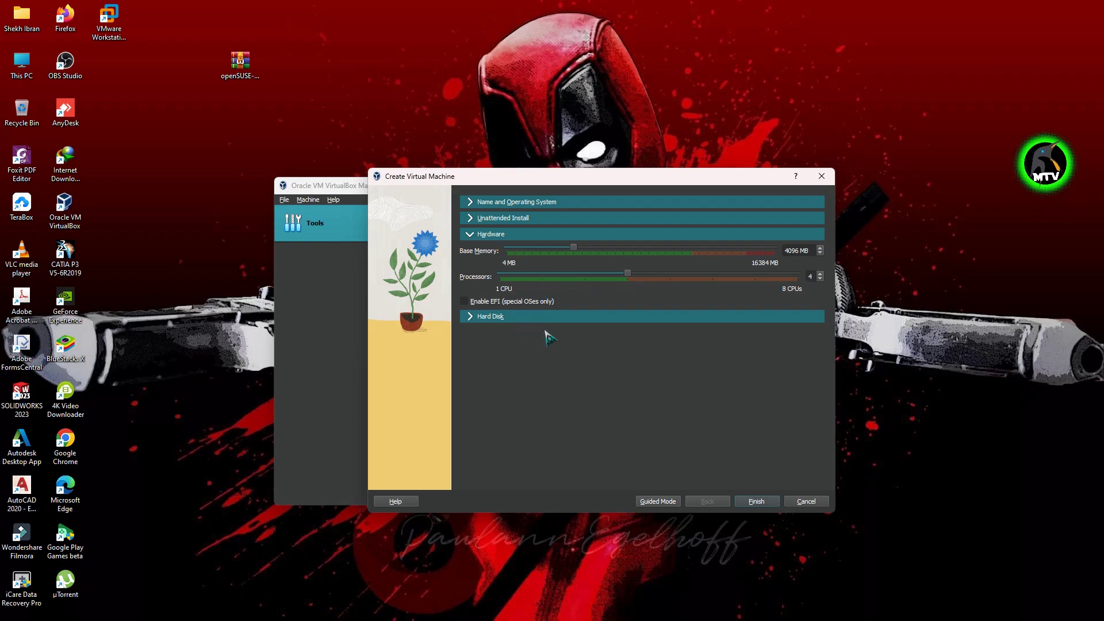
- Set the new virtual hard disk's size to 40 GB and finish creating the virtual machine
{"action": "left_click", "coordinate": [487, 318]}
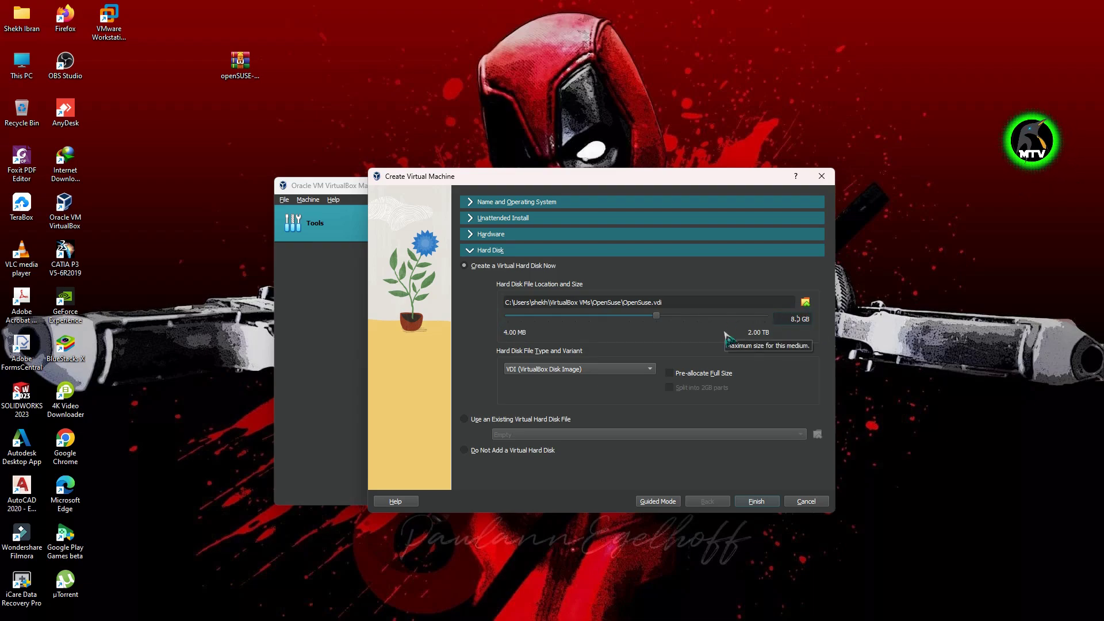
{"action": "key", "text": "BackSpace"}
{"action": "key", "text": "BackSpace"}
{"action": "key", "text": "BackSpace"}
{"action": "type", "text": "40"}
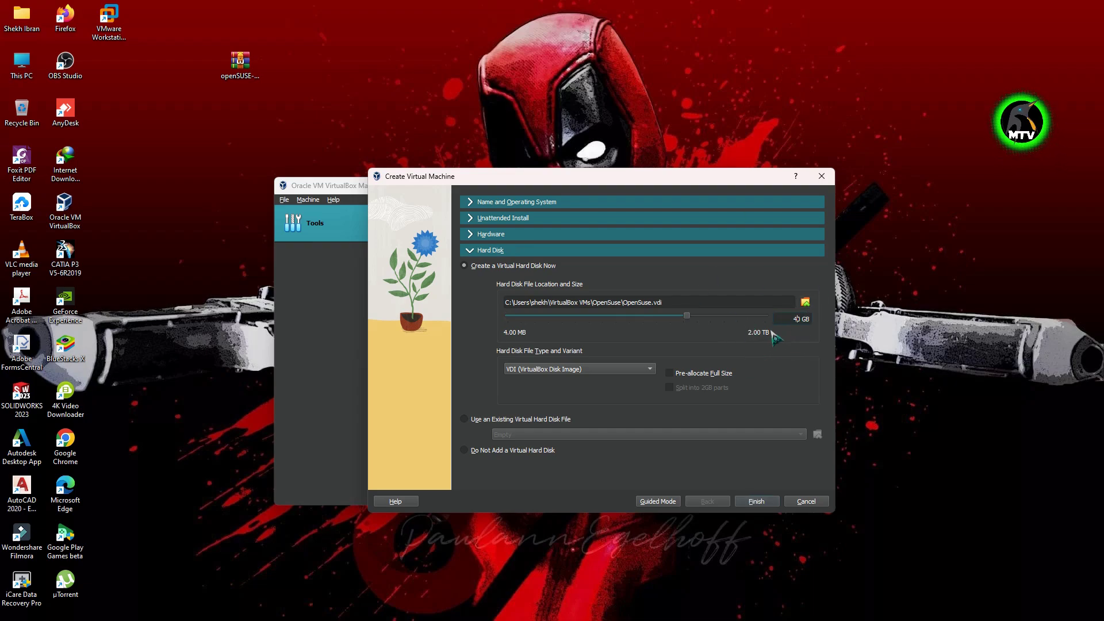
{"action": "left_click", "coordinate": [757, 502]}
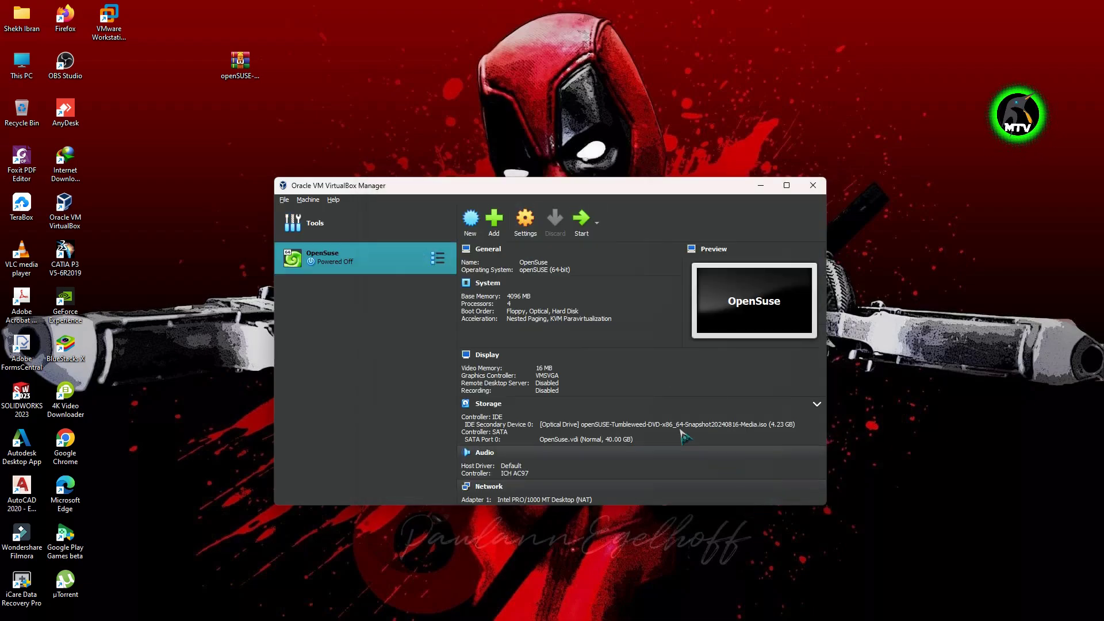
- In the OpenSuse machine's settings, set both Shared Clipboard and Drag'n'Drop to Bidirectional
{"action": "right_click", "coordinate": [341, 266]}
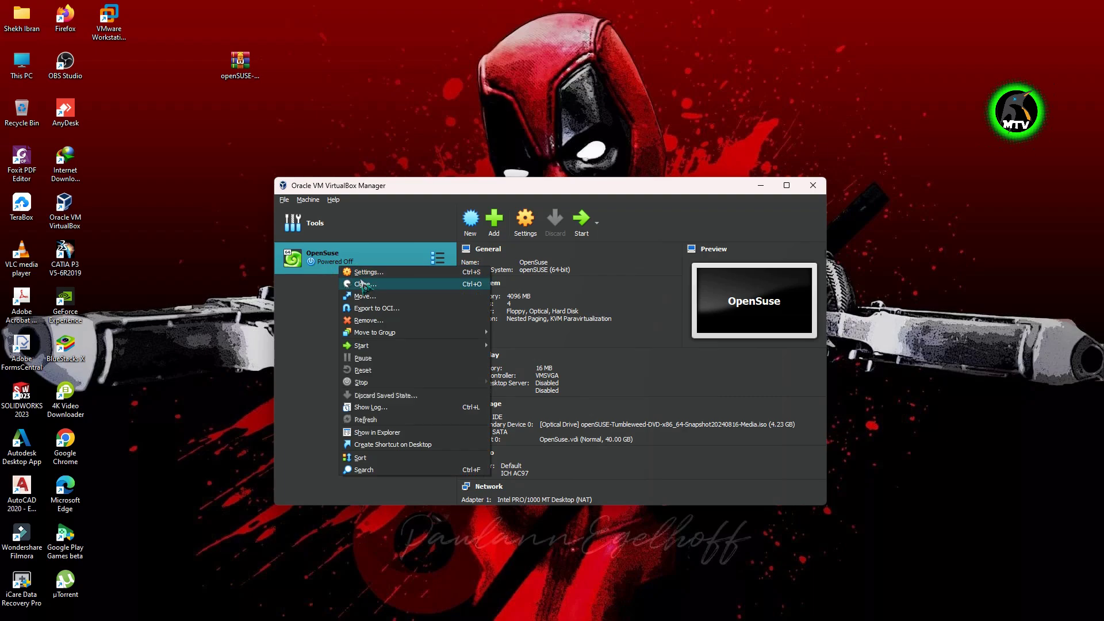
{"action": "key", "text": "Escape"}
{"action": "key", "text": "ctrl+s"}
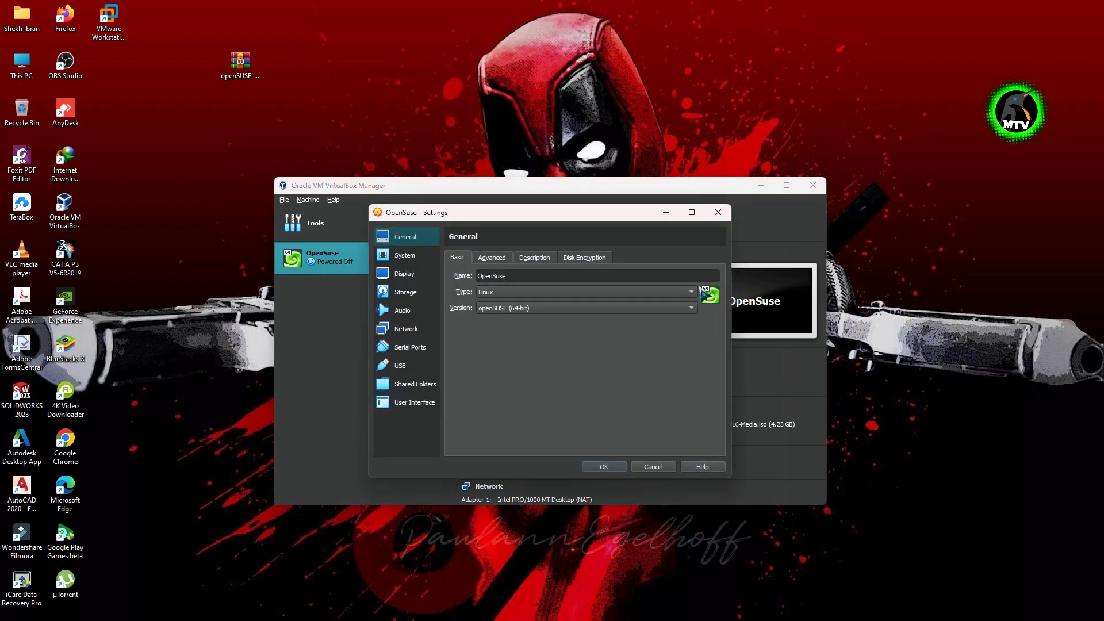
{"action": "left_click", "coordinate": [492, 257]}
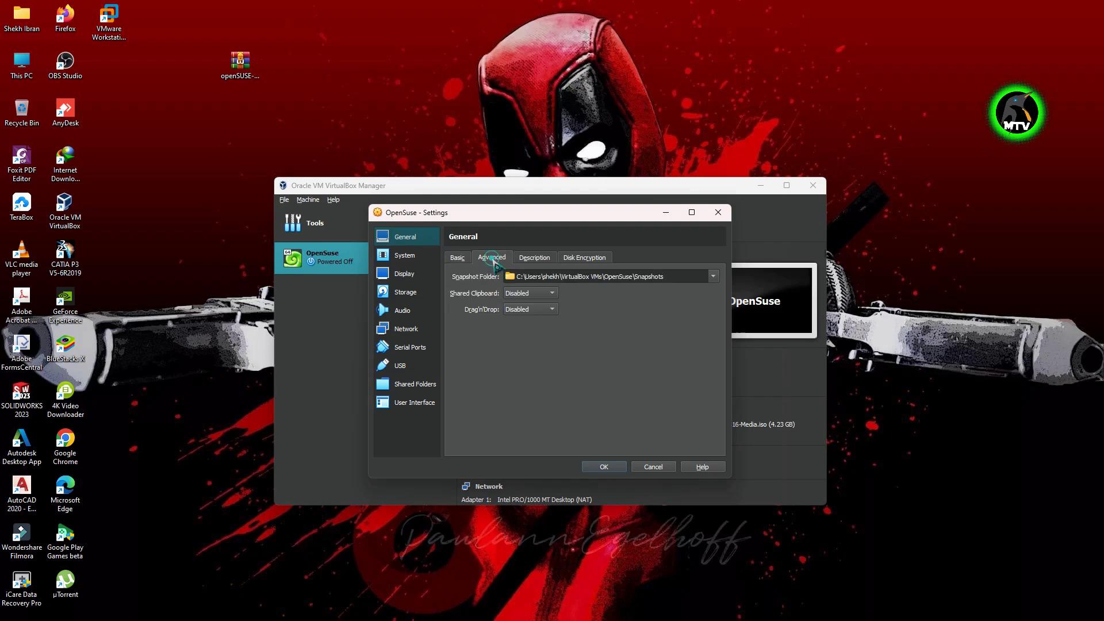
{"action": "left_click", "coordinate": [520, 293]}
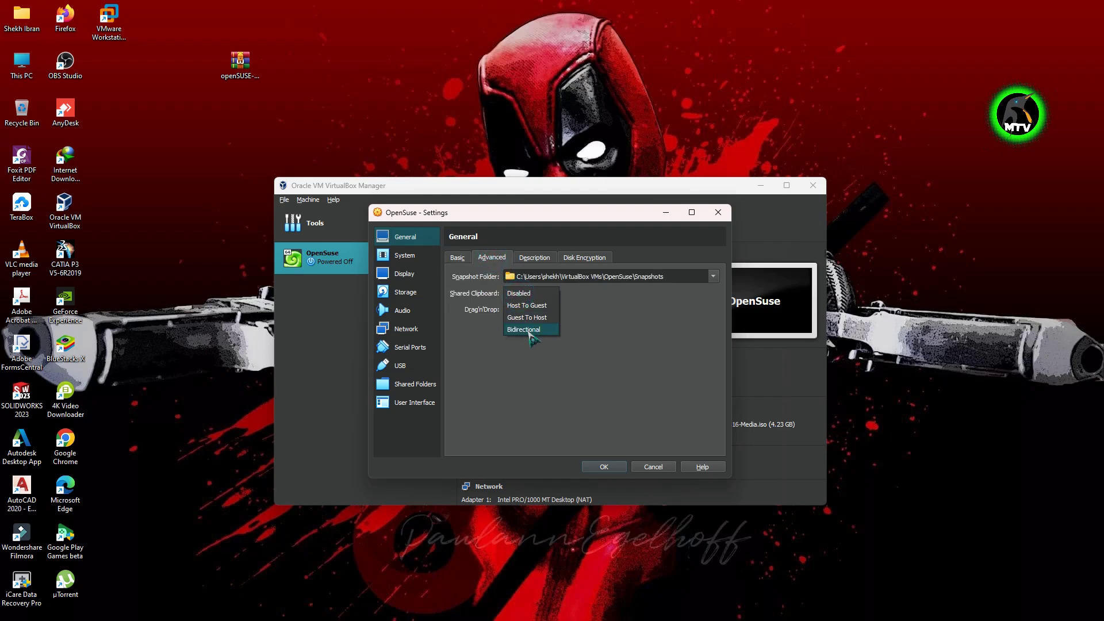
{"action": "left_click", "coordinate": [524, 329]}
{"action": "left_click", "coordinate": [535, 310]}
{"action": "left_click", "coordinate": [533, 346]}
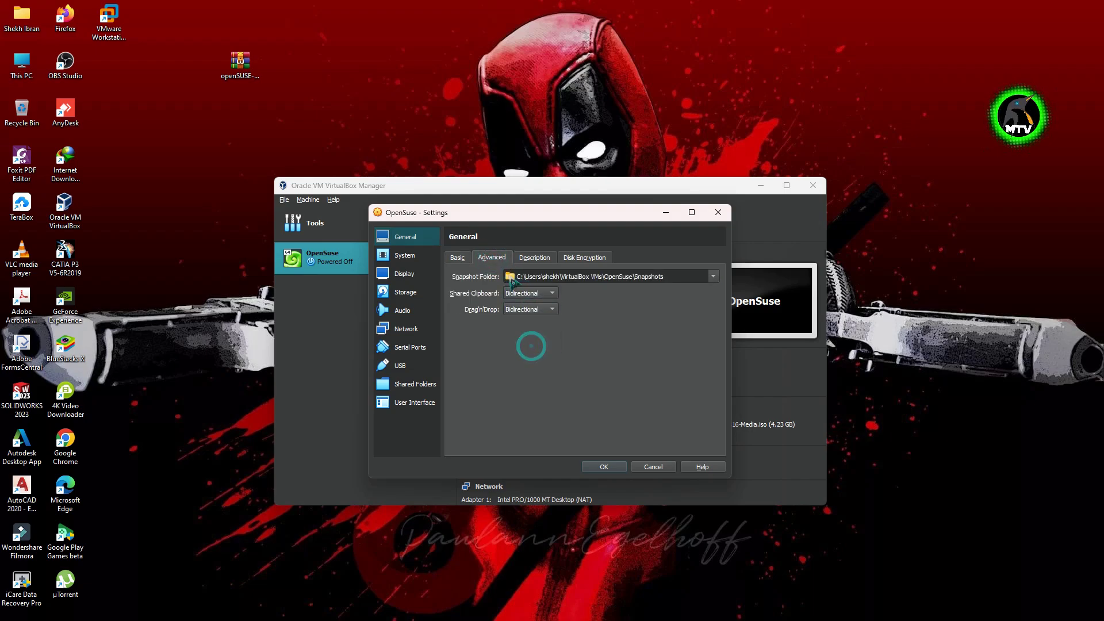
- Disable Floppy in the boot order of the machine's motherboard settings
{"action": "left_click", "coordinate": [458, 258]}
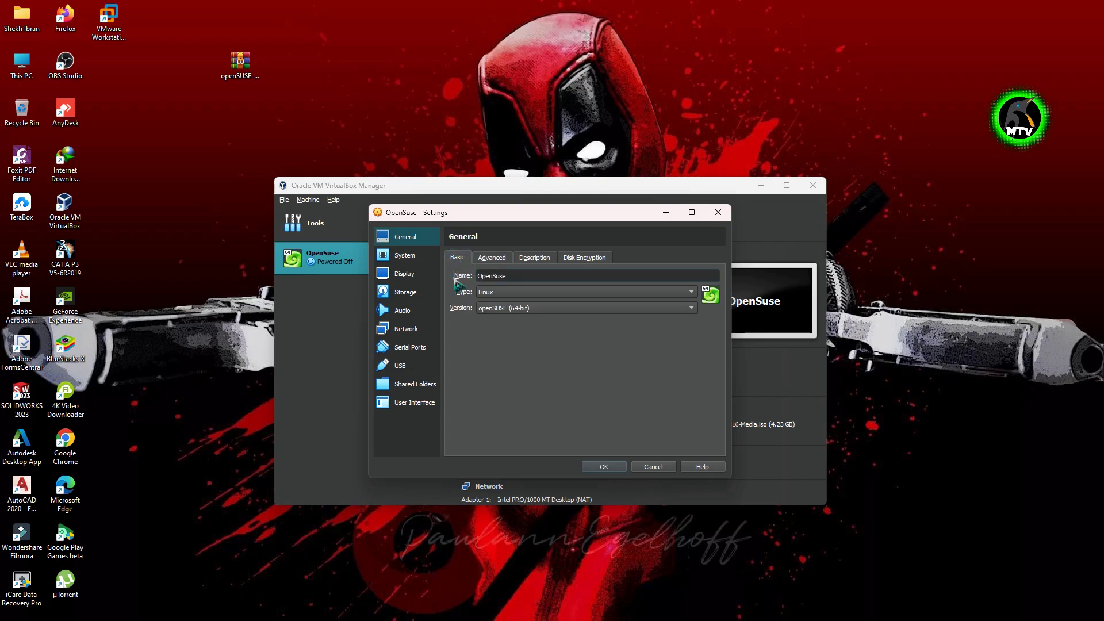
{"action": "left_click", "coordinate": [426, 257]}
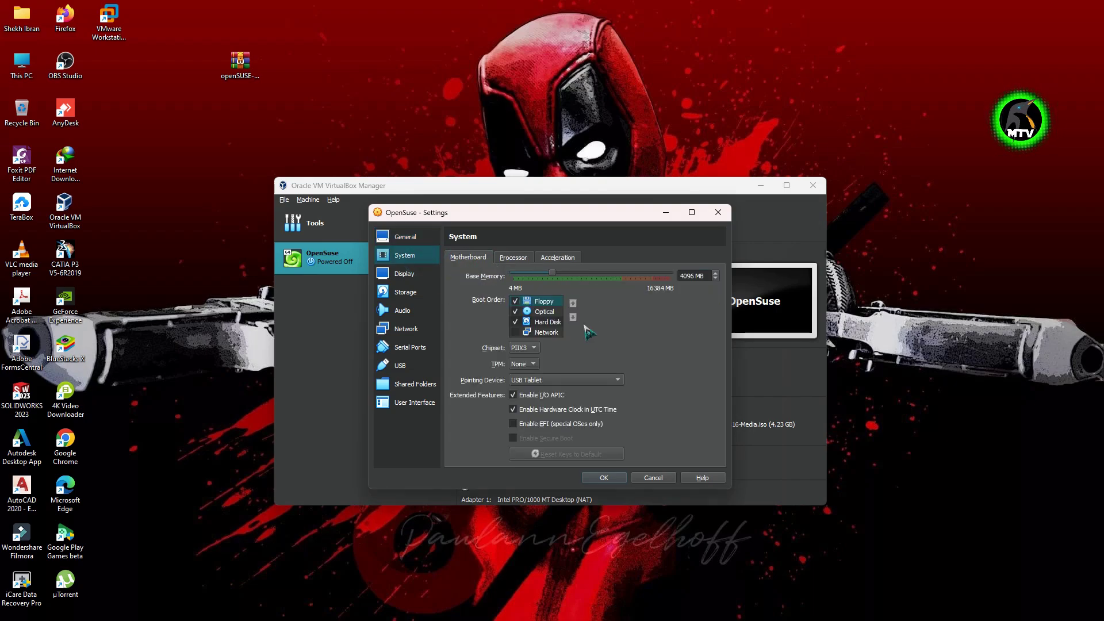
{"action": "left_click", "coordinate": [511, 258]}
{"action": "left_click", "coordinate": [471, 258]}
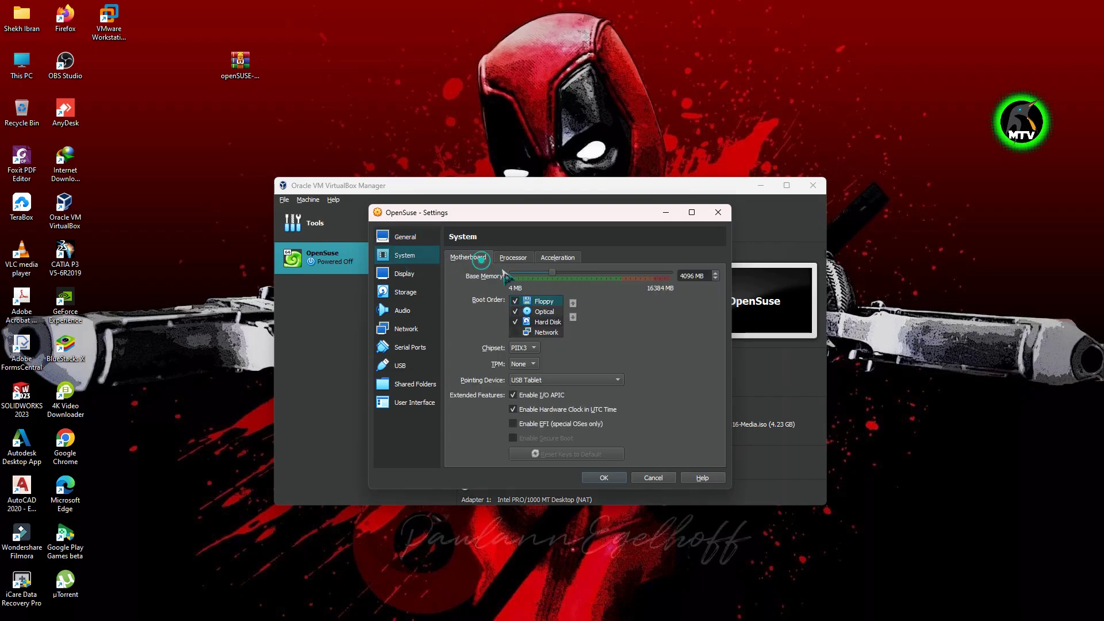
{"action": "left_click", "coordinate": [515, 302]}
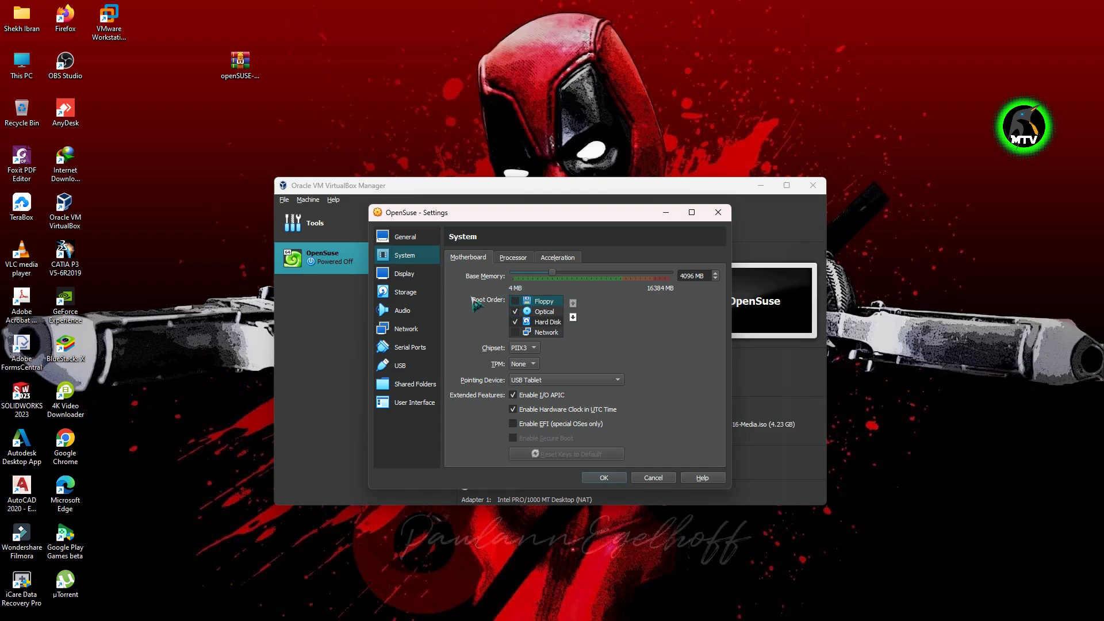
- Set the display's video memory to 128 MB, and review the machine's storage, network and USB settings
{"action": "left_click", "coordinate": [406, 274]}
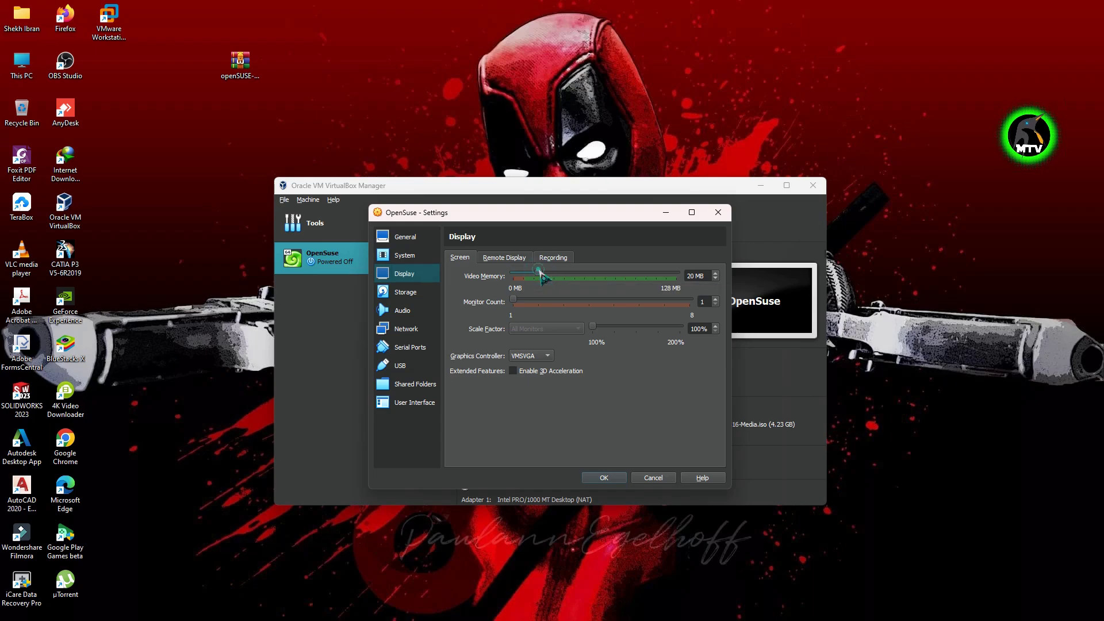
{"action": "left_click_drag", "start_coordinate": [540, 276], "coordinate": [689, 282]}
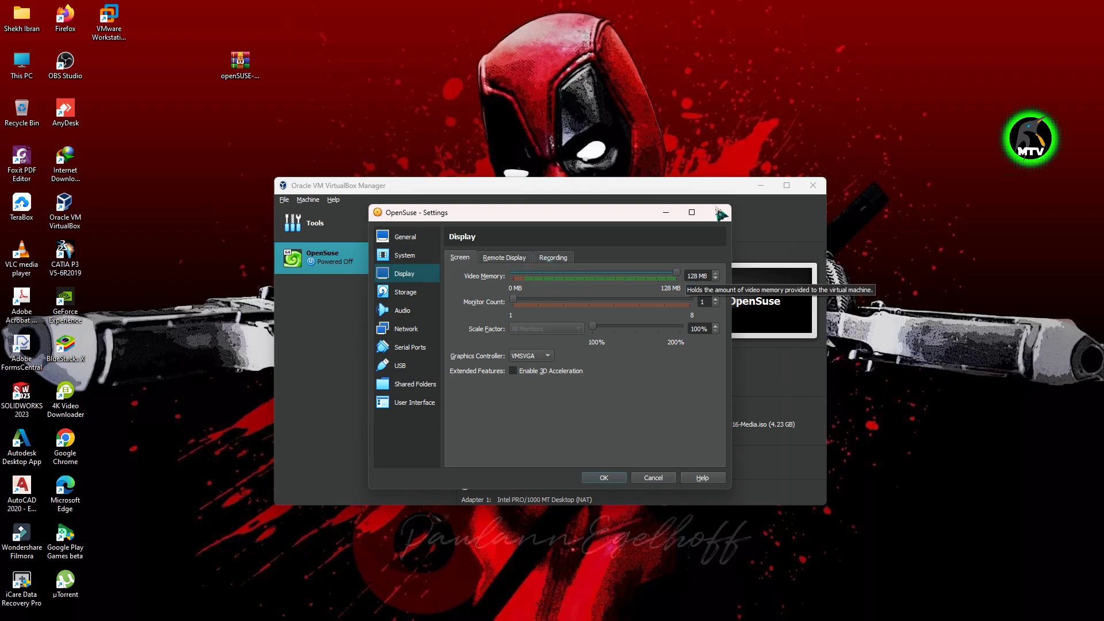
{"action": "left_click", "coordinate": [411, 295]}
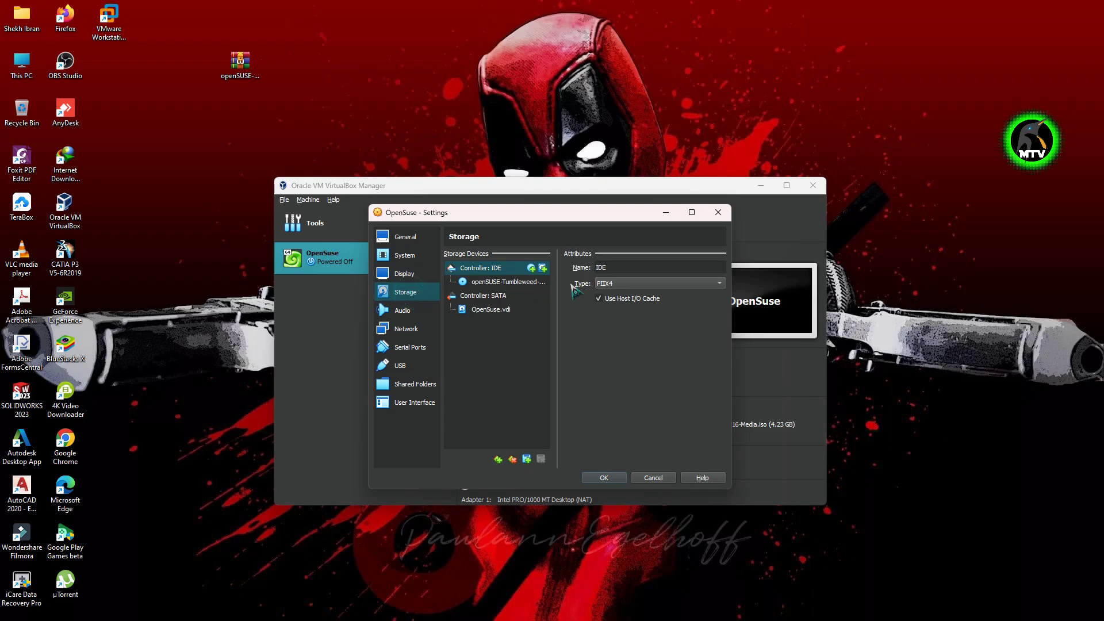
{"action": "left_click", "coordinate": [409, 330]}
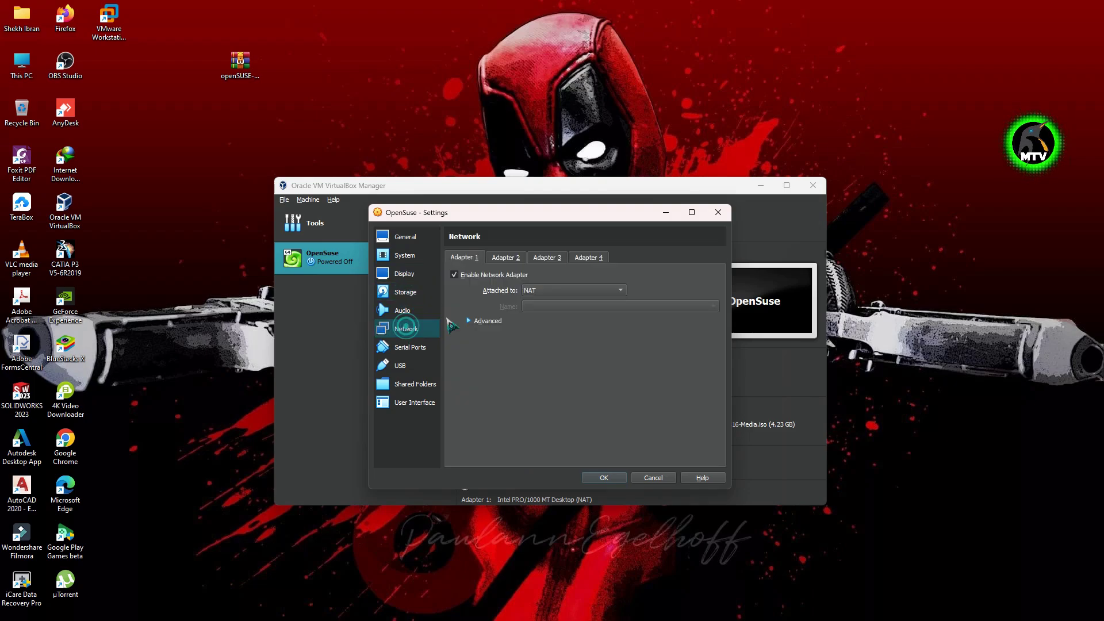
{"action": "left_click", "coordinate": [403, 366]}
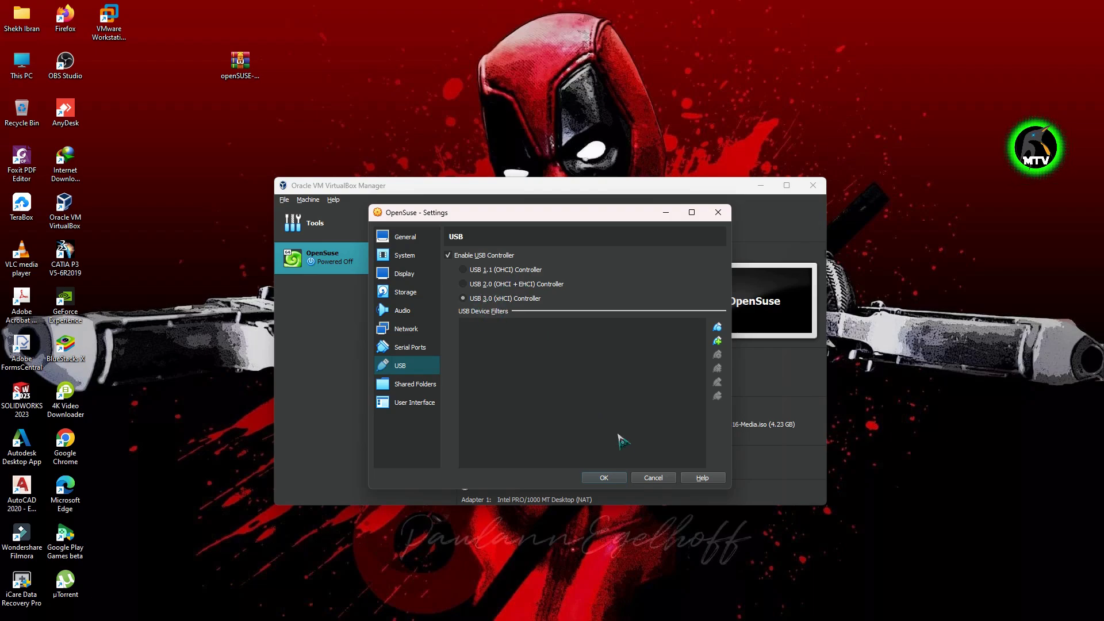
- Save the OpenSuse machine's settings and start the virtual machine
{"action": "left_click", "coordinate": [604, 478]}
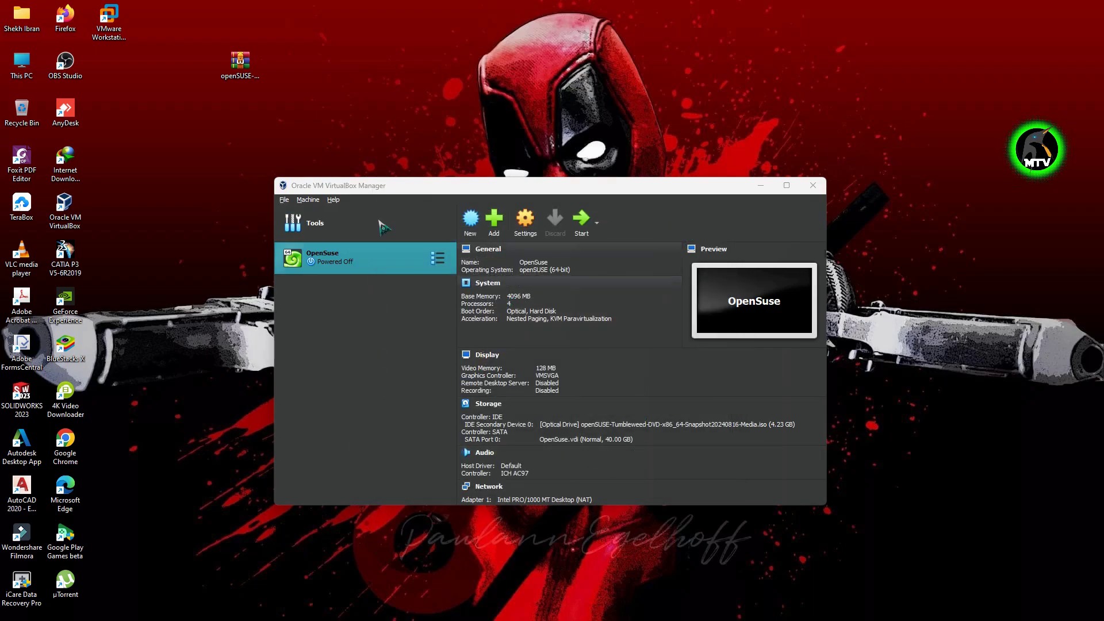
{"action": "left_click", "coordinate": [582, 221]}
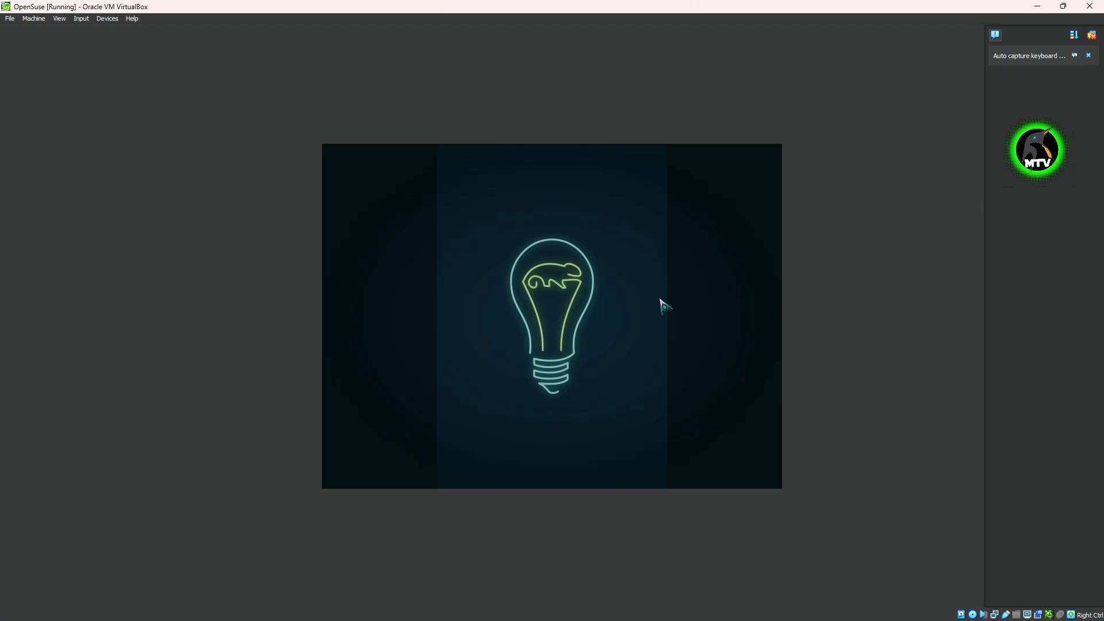
- Look through the additional boot entries under More in the openSUSE Tumbleweed boot menu, and return to the main entries
{"action": "key", "text": "Down"}
{"action": "key", "text": "Down"}
{"action": "key", "text": "Down"}
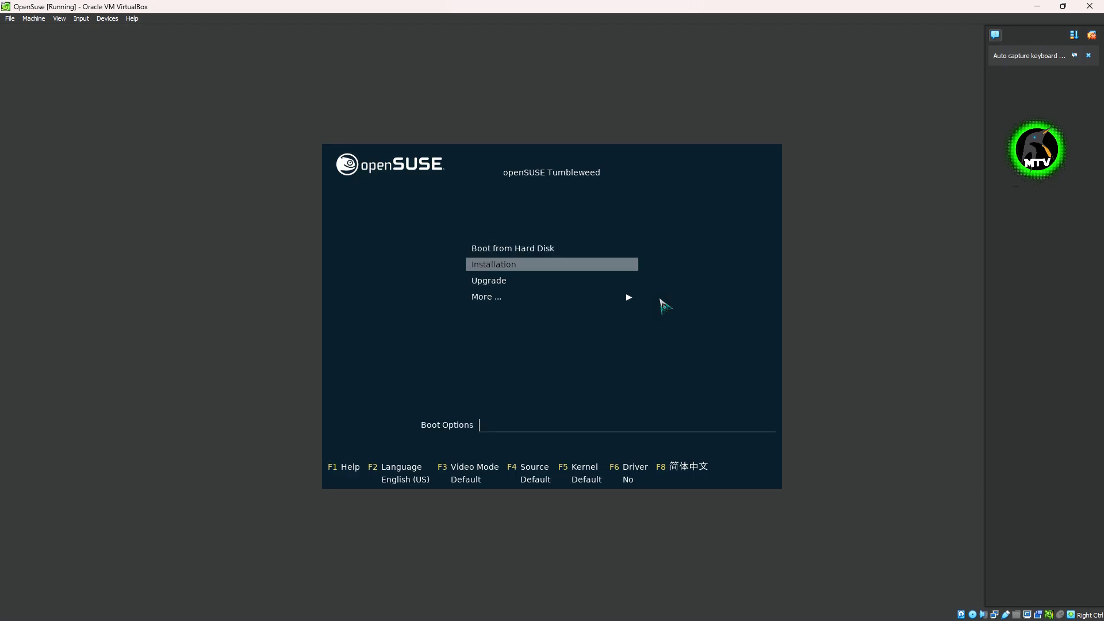
{"action": "key", "text": "Return"}
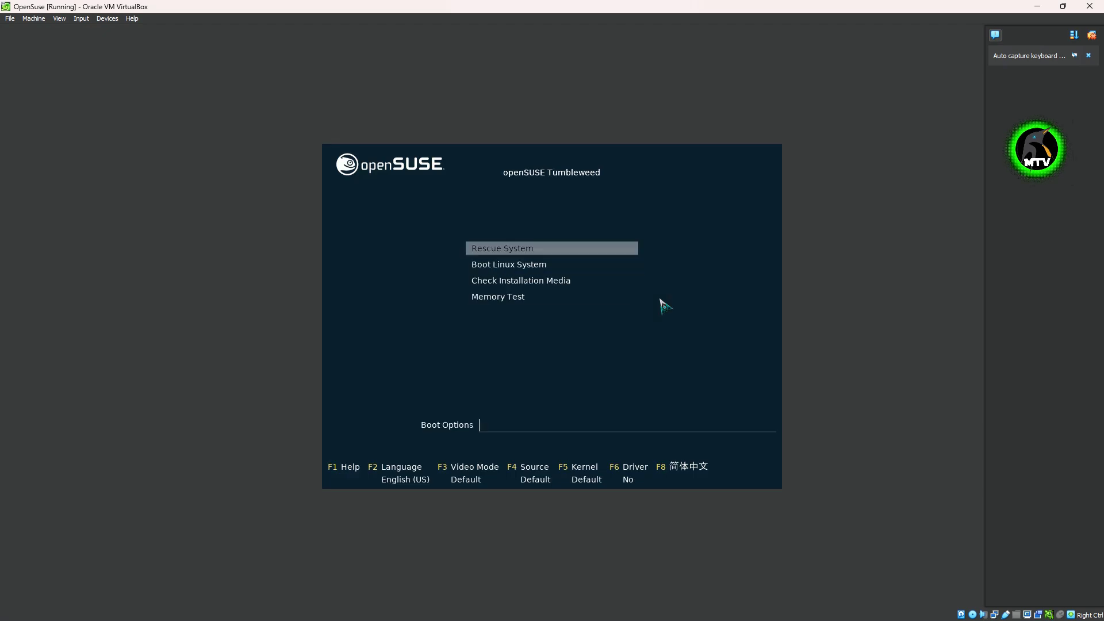
{"action": "key", "text": "Down"}
{"action": "key", "text": "Down"}
{"action": "key", "text": "Down"}
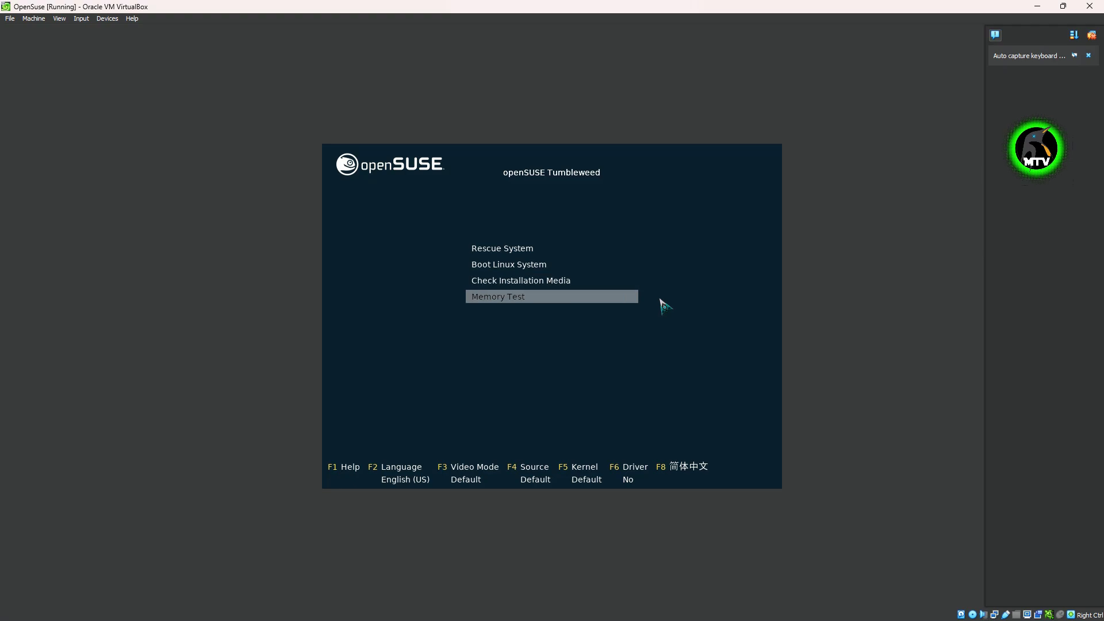
{"action": "key", "text": "Up"}
{"action": "key", "text": "Escape"}
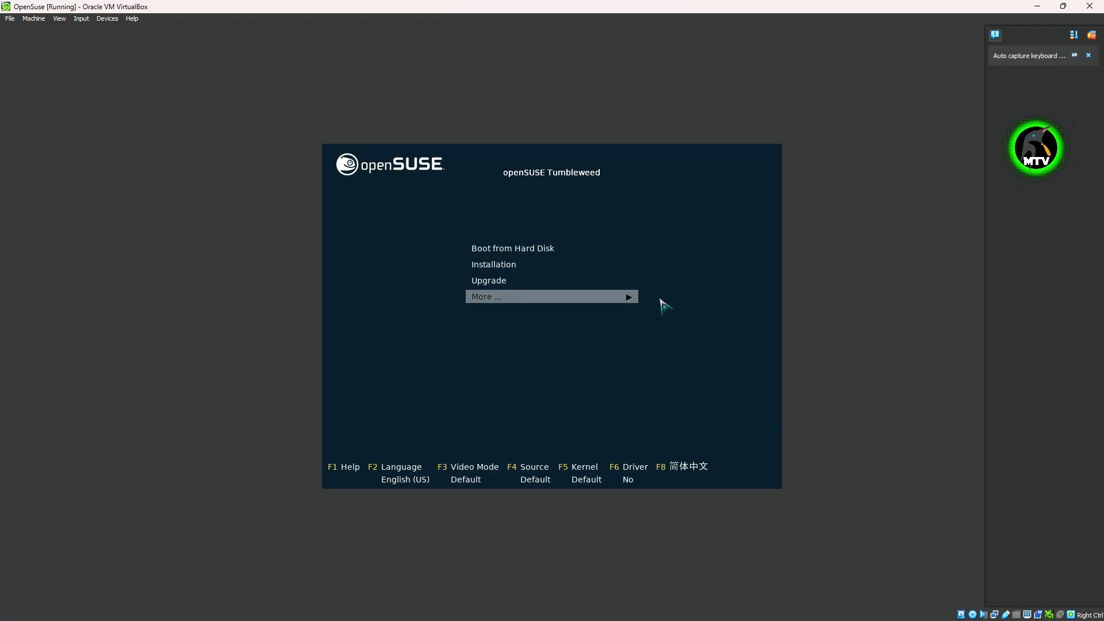
- Choose Installation in the boot menu to launch the openSUSE Tumbleweed installer
{"action": "key", "text": "Up"}
{"action": "key", "text": "Up"}
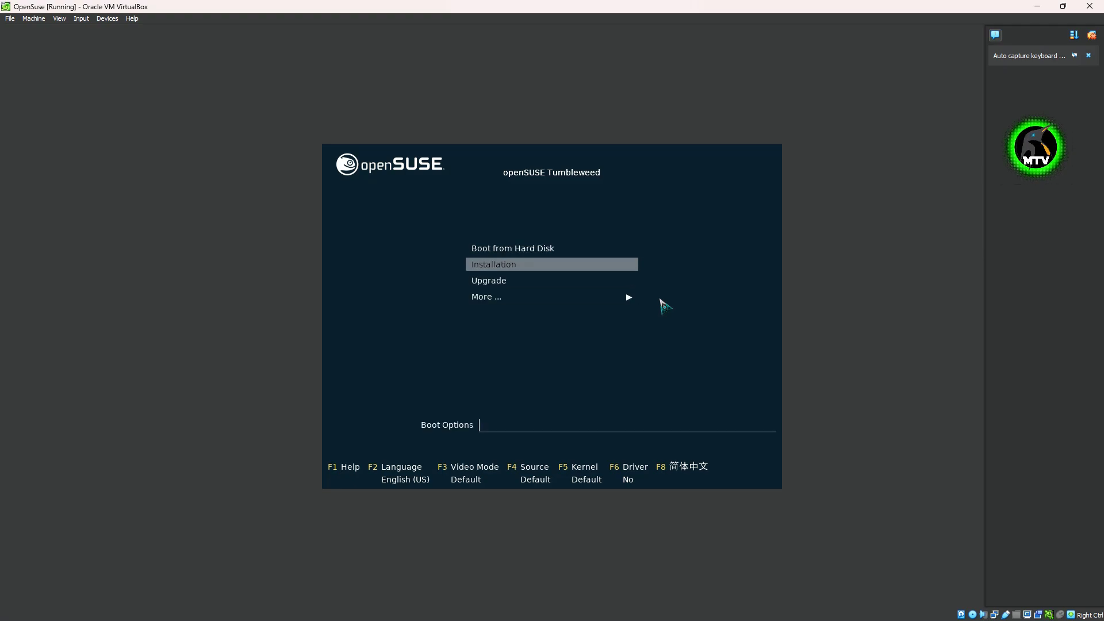
{"action": "key", "text": "Return"}
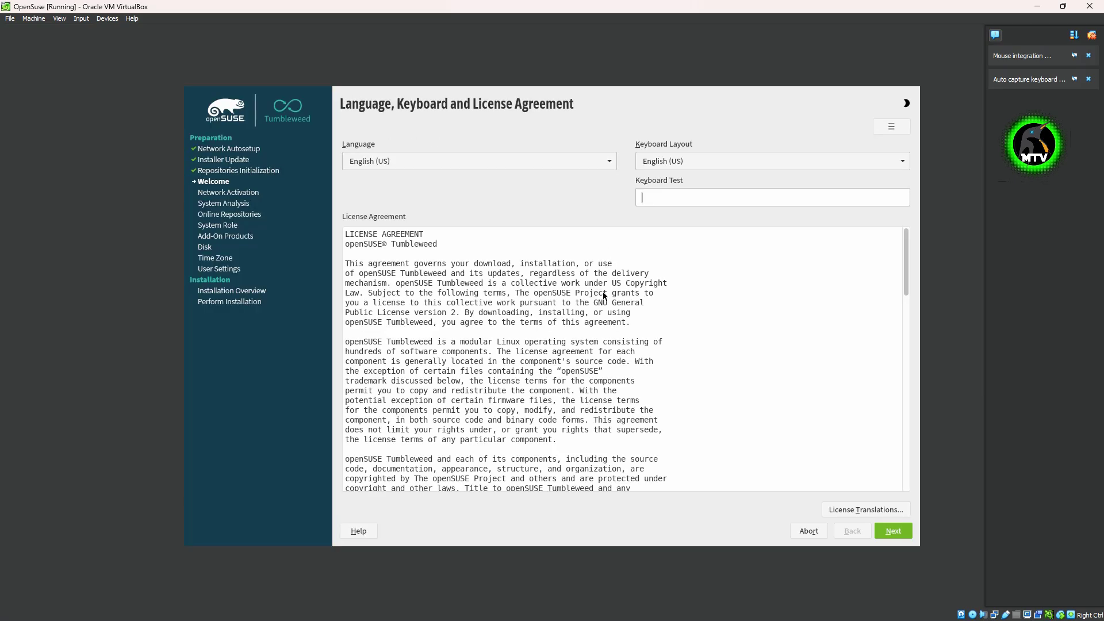
- Review the license agreement, keep English (US) as language and keyboard layout, and continue the installation
{"action": "scroll", "coordinate": [604, 295], "scroll_direction": "down", "scroll_amount": 10}
{"action": "scroll", "coordinate": [607, 322], "scroll_direction": "up", "scroll_amount": 5}
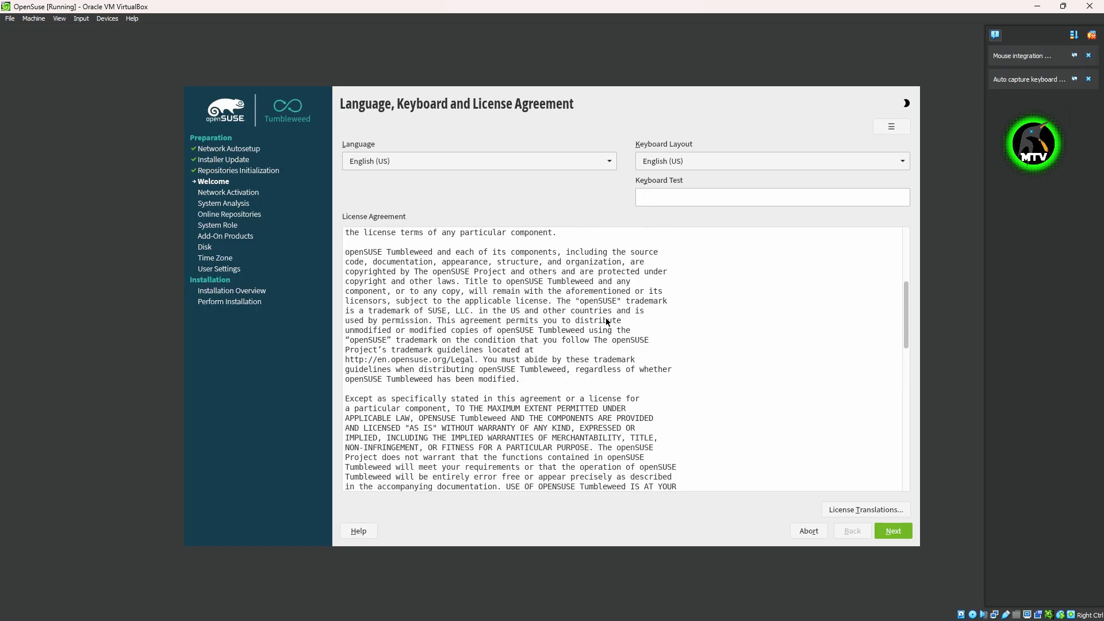
{"action": "scroll", "coordinate": [607, 323], "scroll_direction": "up", "scroll_amount": 7}
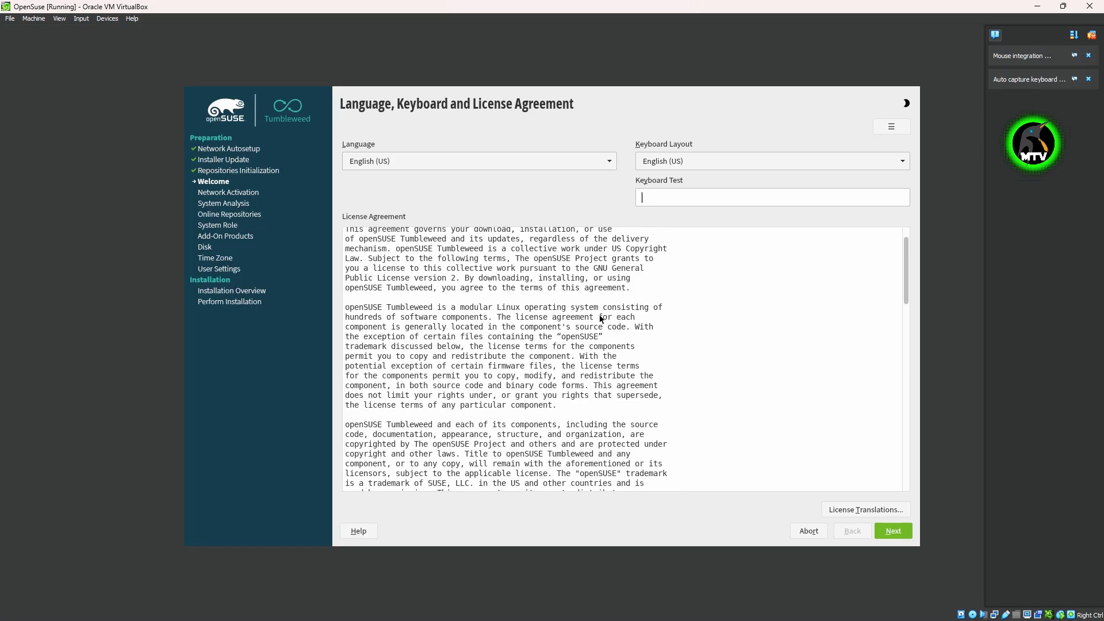
{"action": "left_click", "coordinate": [471, 161]}
{"action": "left_click", "coordinate": [677, 228]}
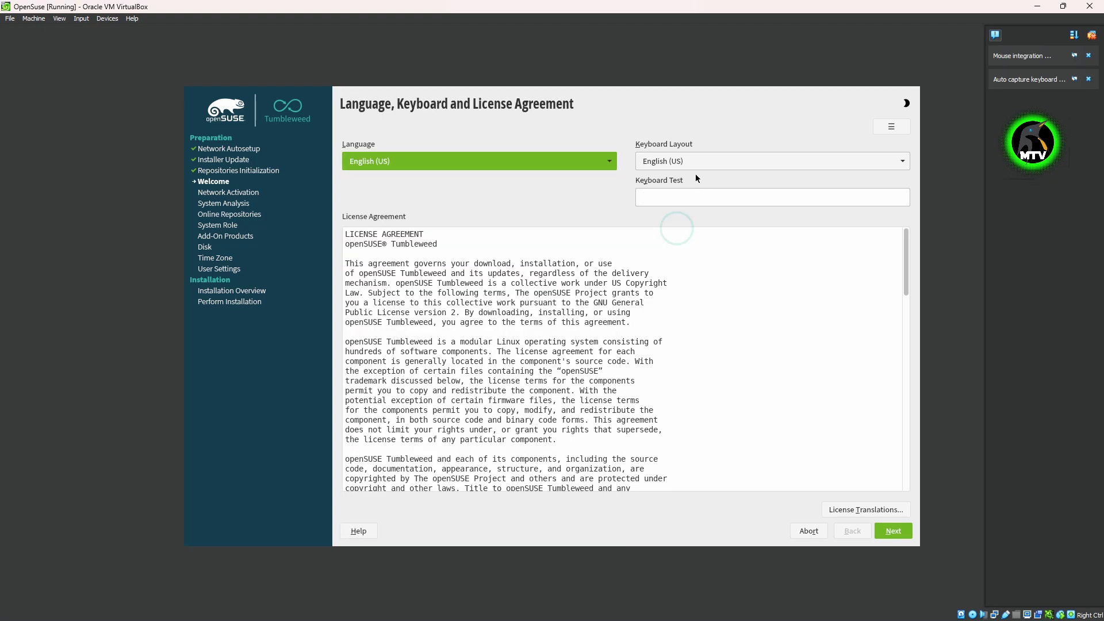
{"action": "left_click", "coordinate": [696, 167]}
{"action": "left_click", "coordinate": [560, 192]}
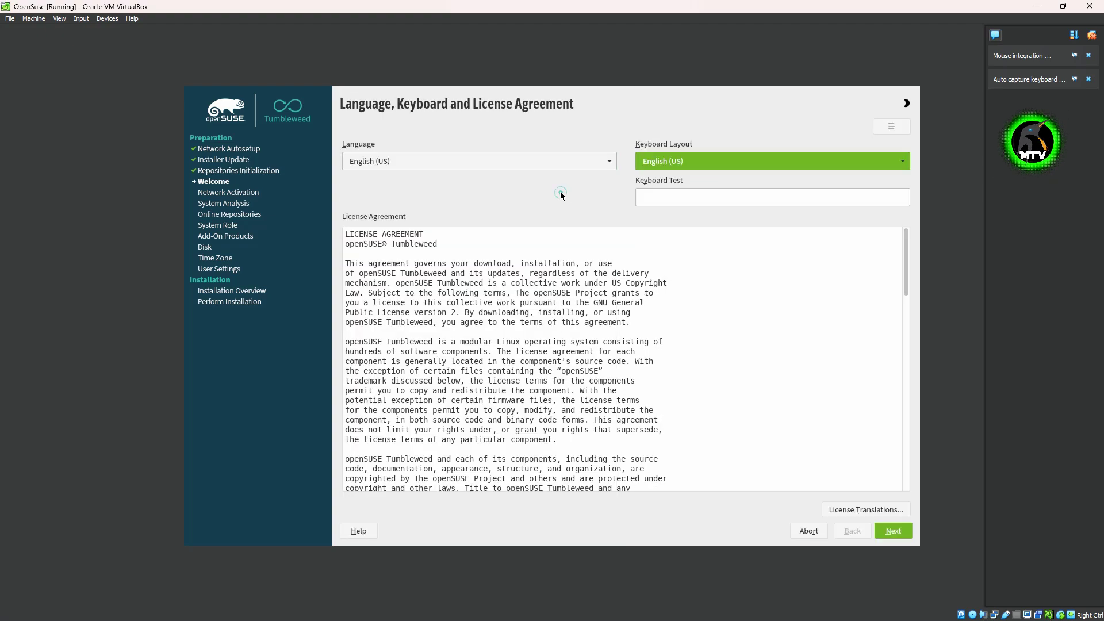
{"action": "left_click", "coordinate": [713, 200]}
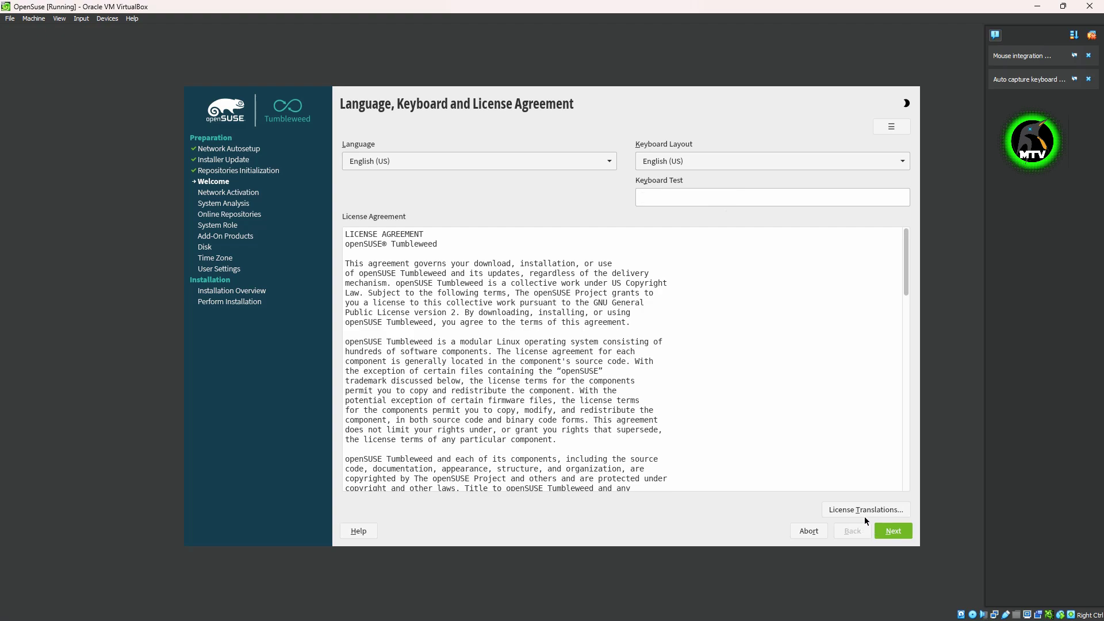
{"action": "left_click", "coordinate": [892, 533]}
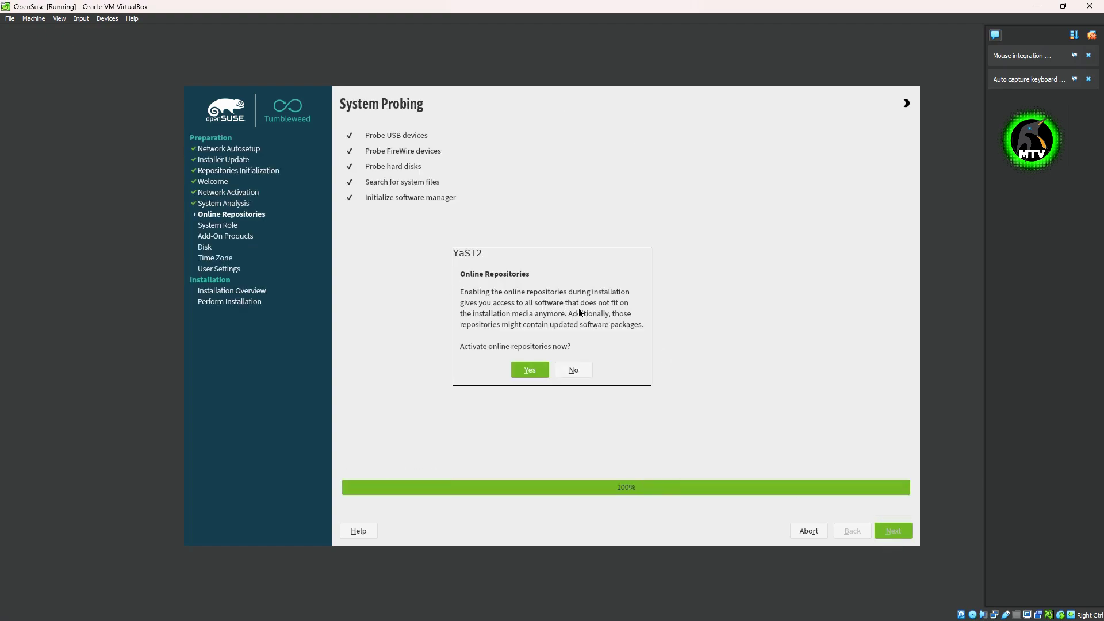
- Decline activating the online repositories and choose Desktop with KDE Plasma as the system role
{"action": "left_click", "coordinate": [569, 374]}
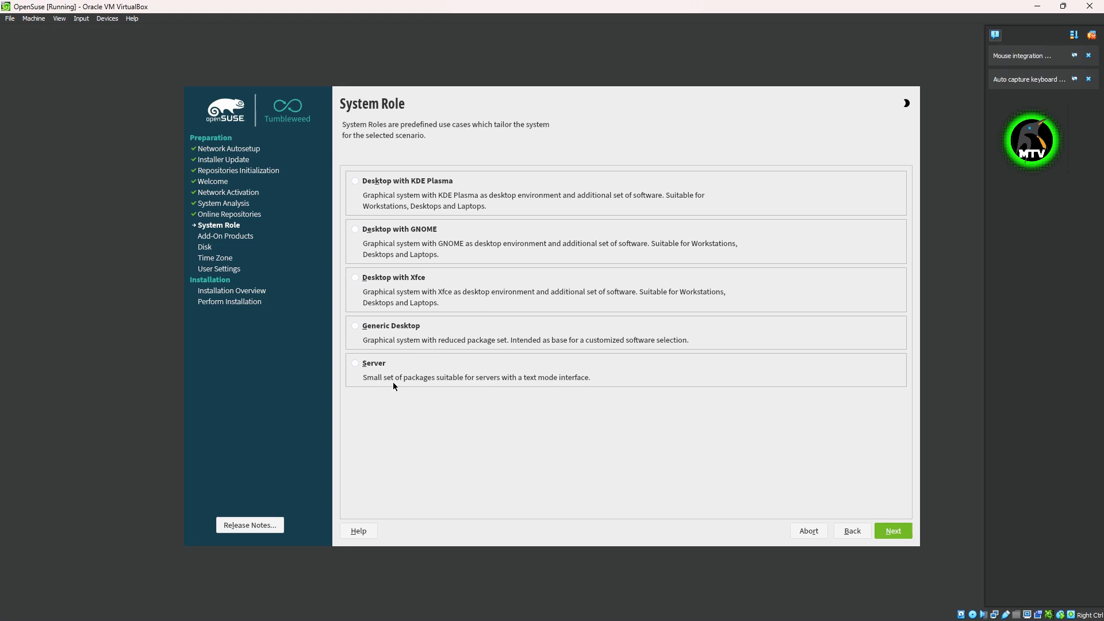
{"action": "left_click", "coordinate": [387, 182]}
{"action": "left_click", "coordinate": [892, 530]}
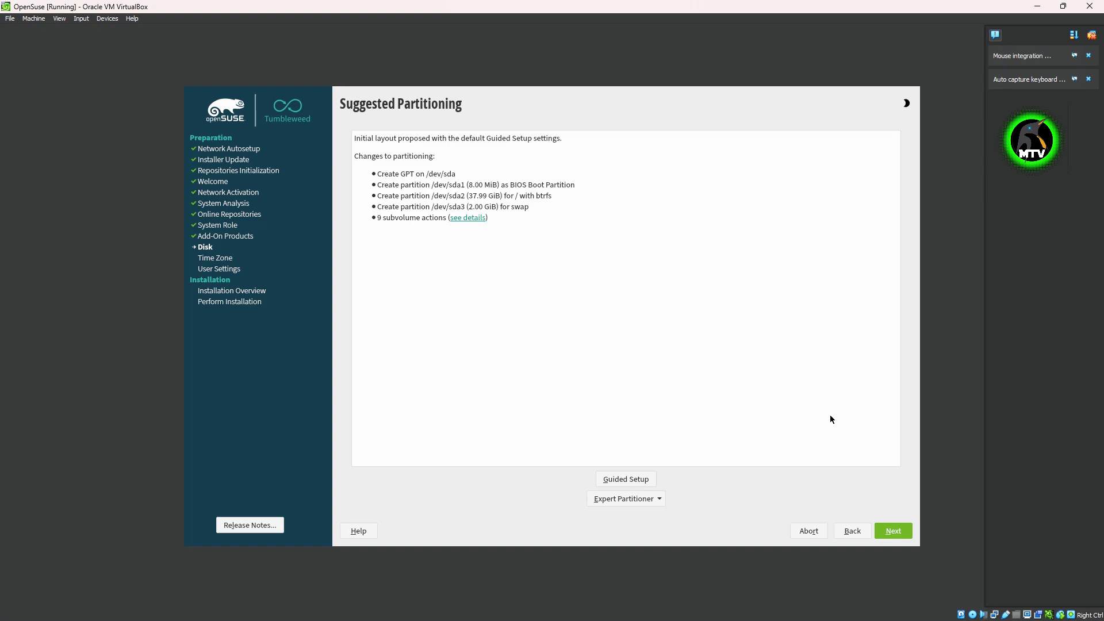
- View the Expert Partitioner options and accept the suggested partitioning unchanged
{"action": "left_click", "coordinate": [640, 503]}
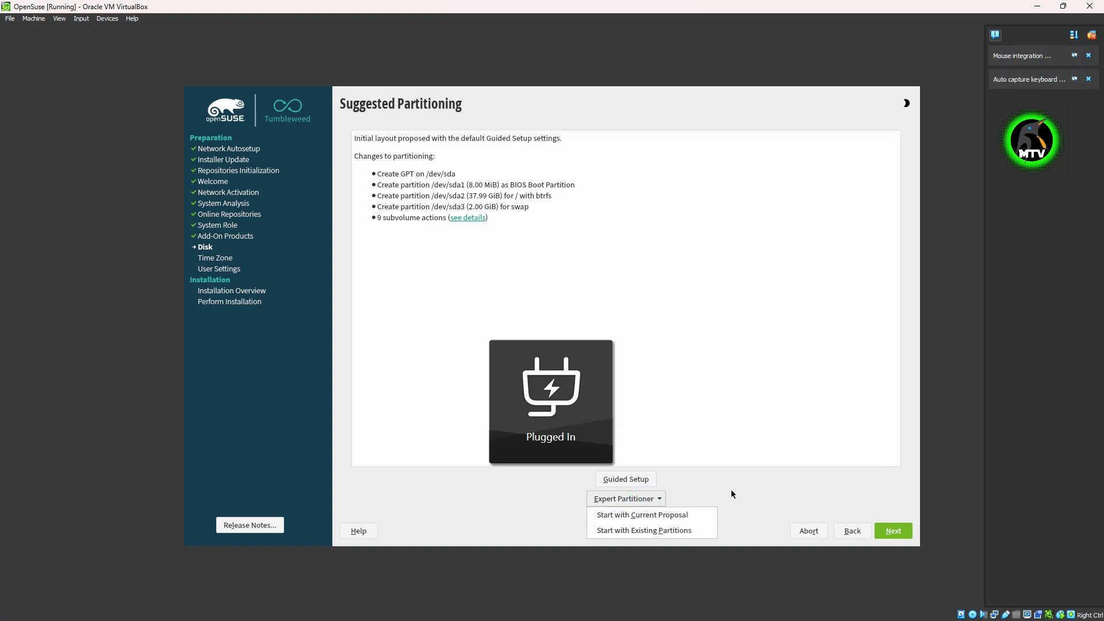
{"action": "left_click", "coordinate": [706, 487]}
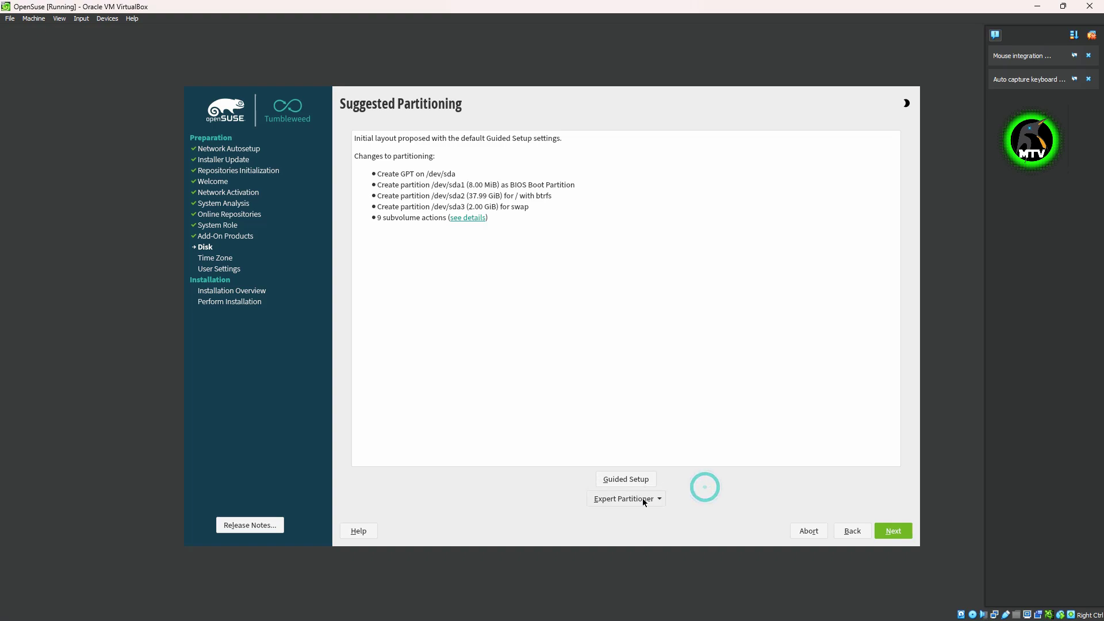
{"action": "left_click", "coordinate": [645, 499]}
{"action": "left_click", "coordinate": [757, 496]}
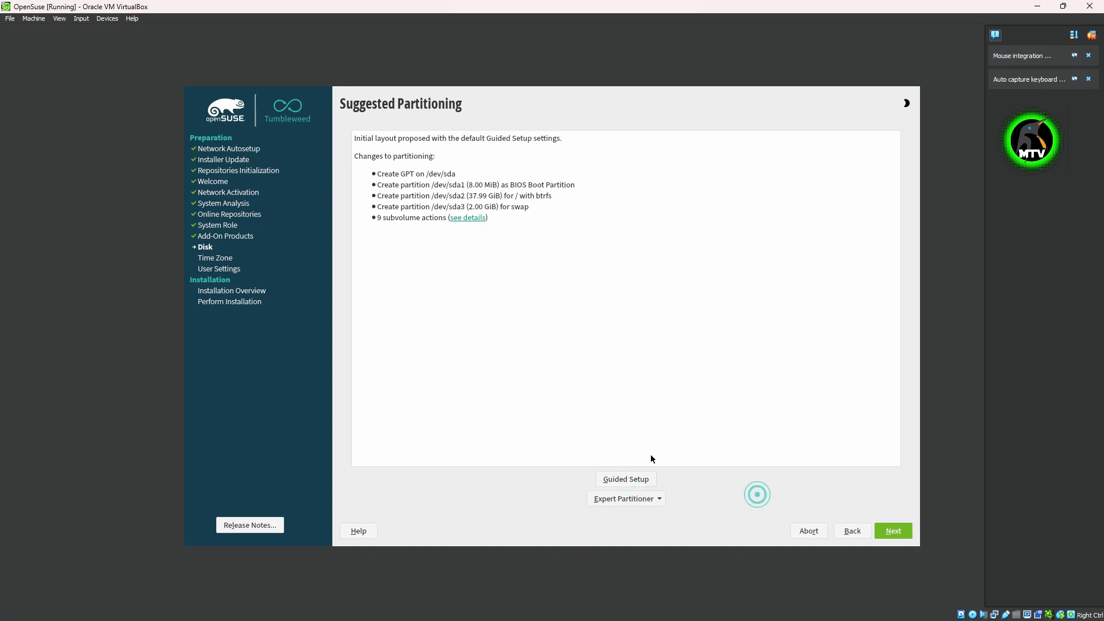
{"action": "left_click", "coordinate": [901, 530]}
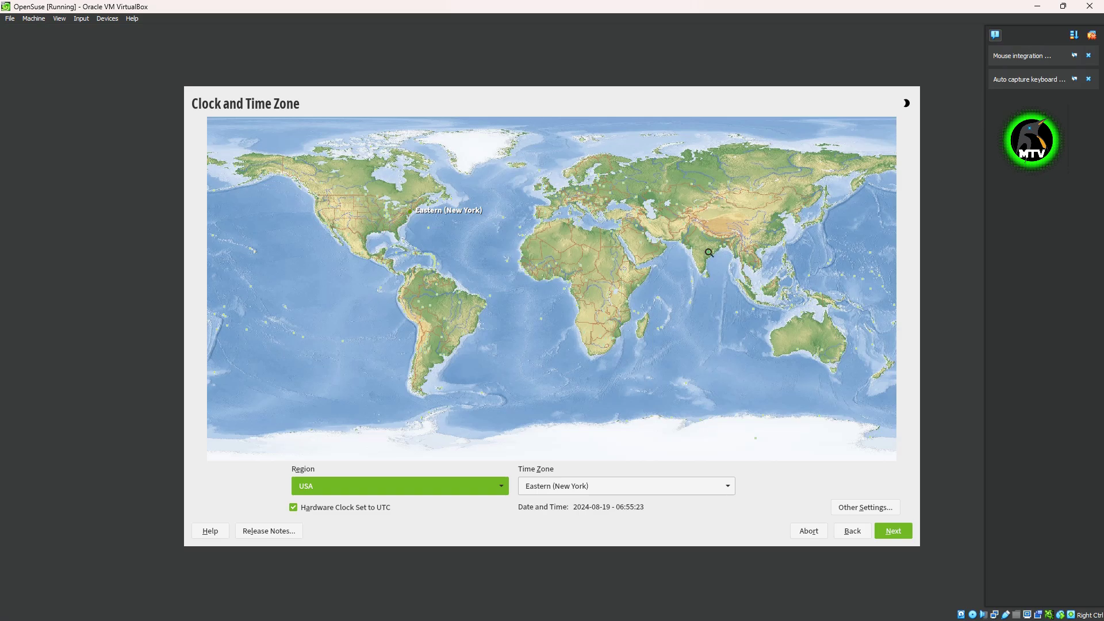
- Set the region to Asia and the time zone to Kolkata
{"action": "left_click", "coordinate": [409, 492]}
{"action": "left_click", "coordinate": [337, 289]}
{"action": "left_click", "coordinate": [555, 487]}
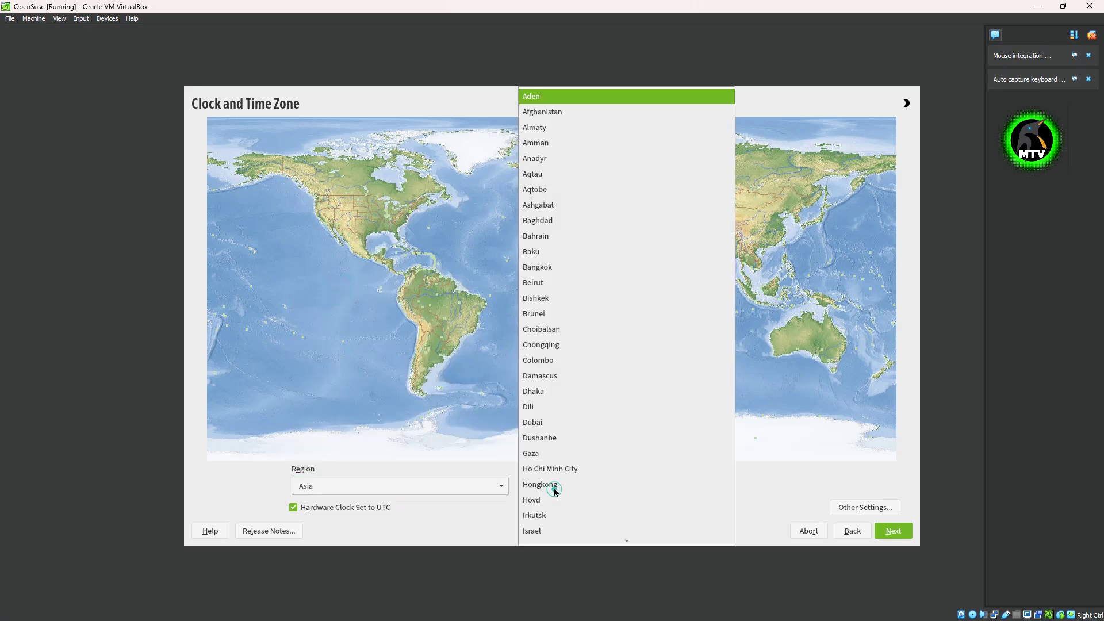
{"action": "scroll", "coordinate": [609, 365], "scroll_direction": "down", "scroll_amount": 5}
{"action": "left_click", "coordinate": [597, 363]}
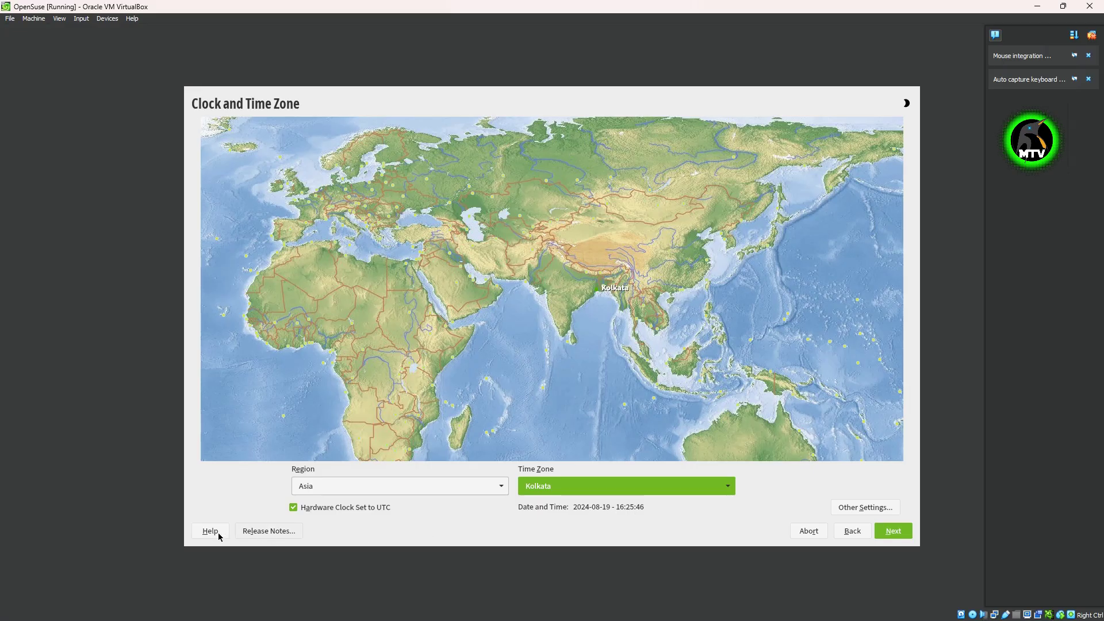
- Accept date and time synchronization with the NTP server, and continue past the time zone settings
{"action": "left_click", "coordinate": [865, 508]}
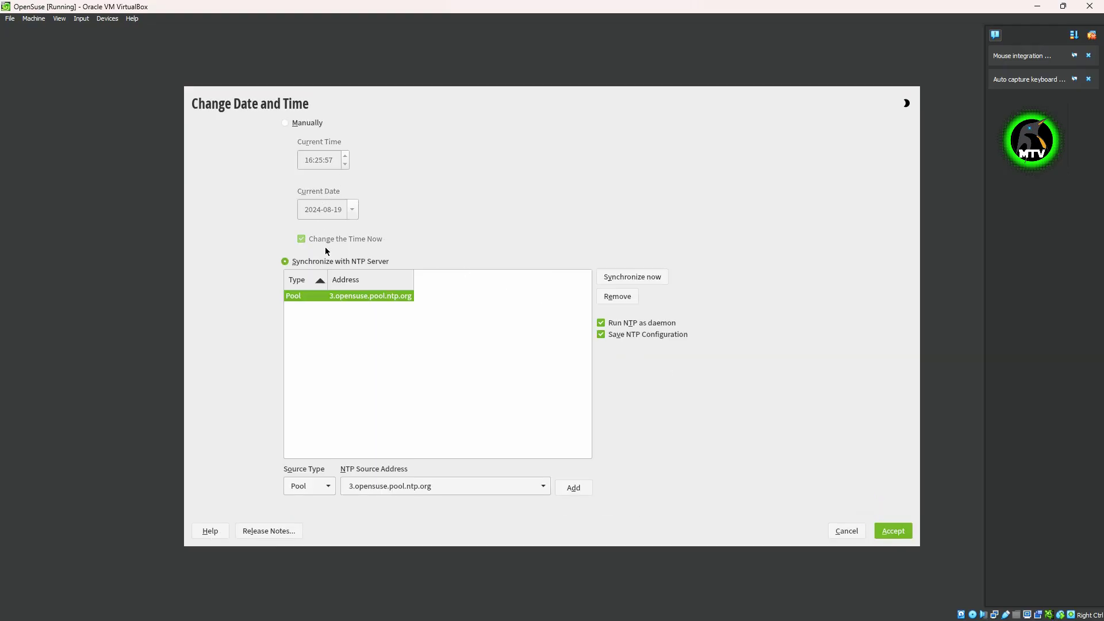
{"action": "left_click", "coordinate": [894, 533]}
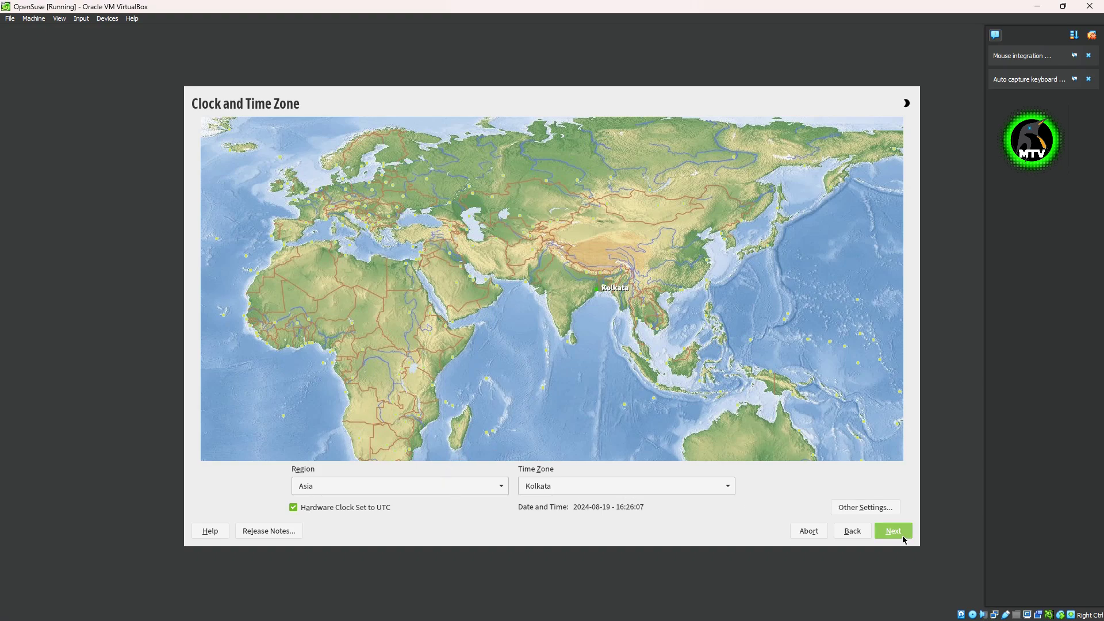
{"action": "left_click", "coordinate": [903, 536]}
- Create the local user Megatechverse, enter and confirm the account password, turn off Automatic Login, and accept using the simple password
{"action": "type", "text": "Megatechverse"}
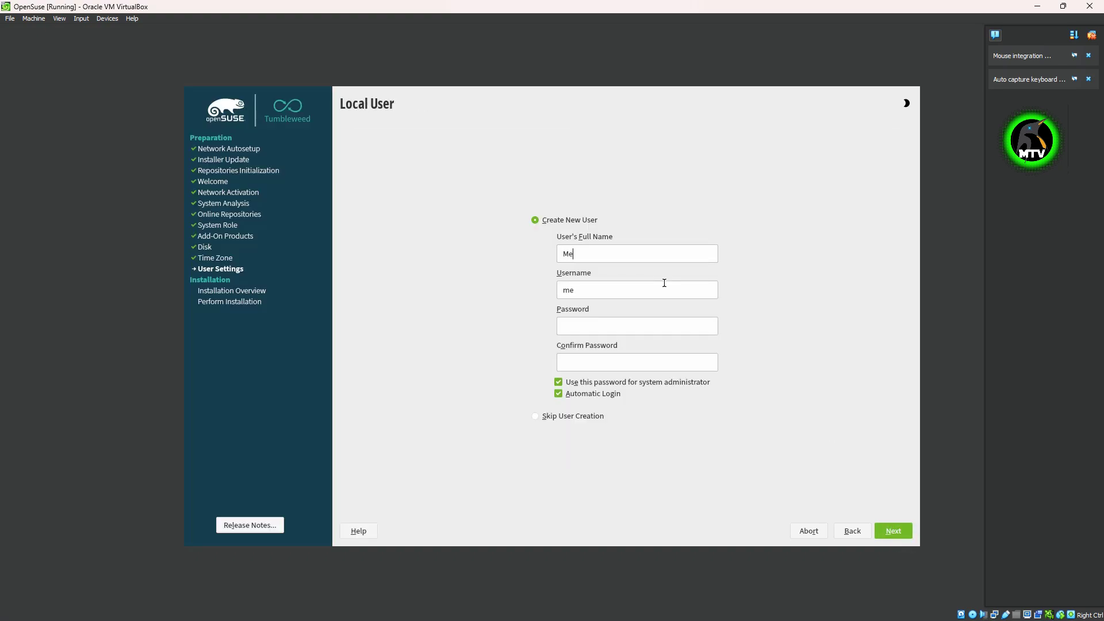
{"action": "key", "text": "Tab"}
{"action": "left_click", "coordinate": [664, 283]}
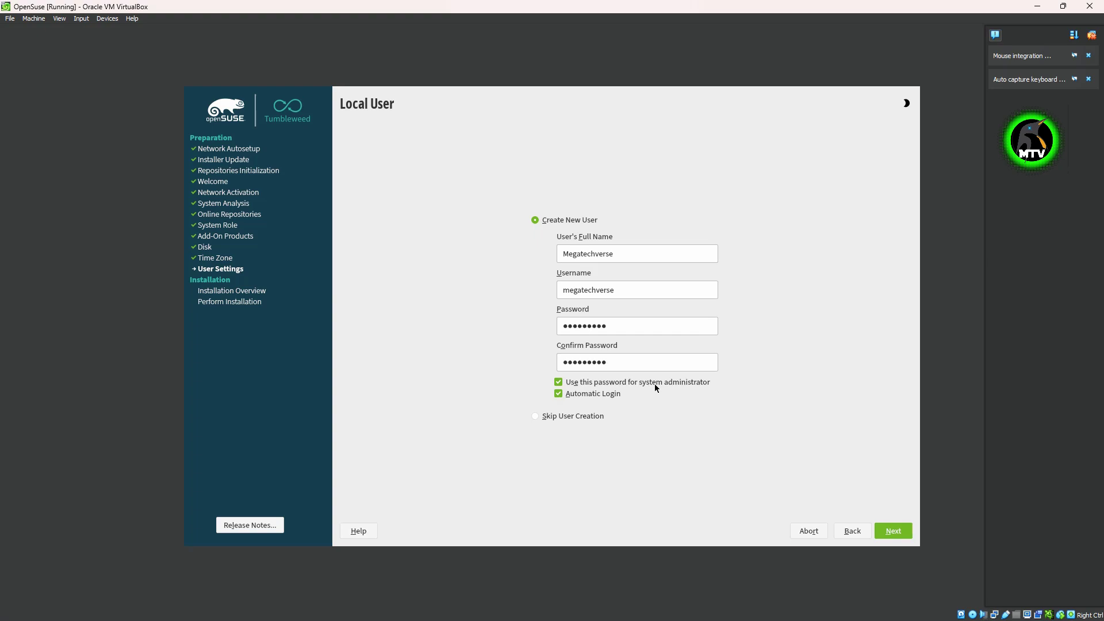
{"action": "left_click", "coordinate": [603, 397]}
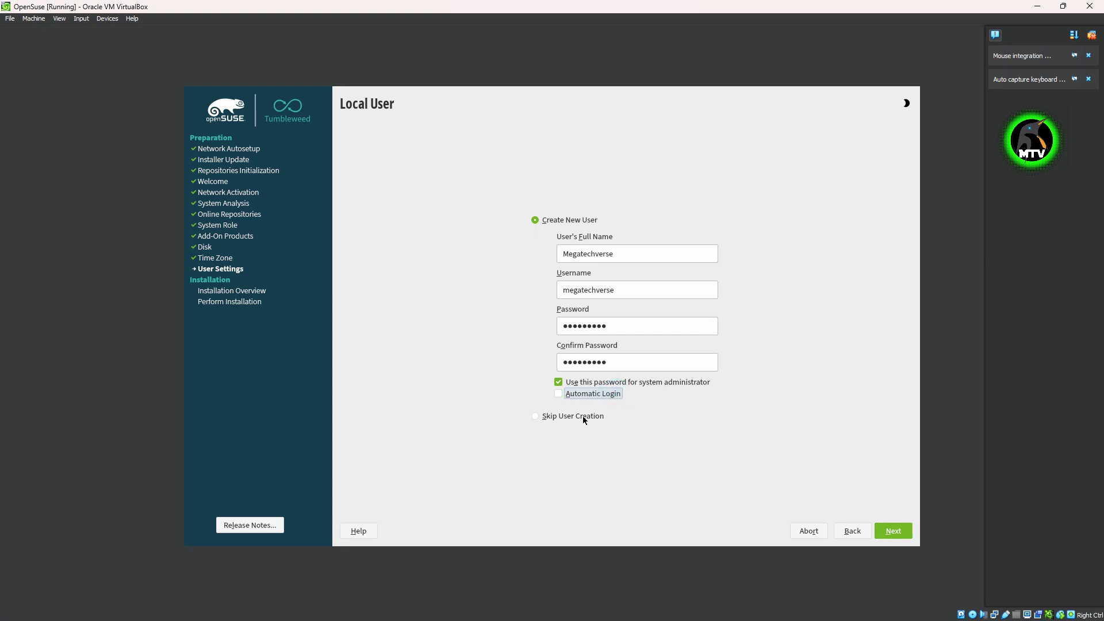
{"action": "left_click", "coordinate": [894, 531]}
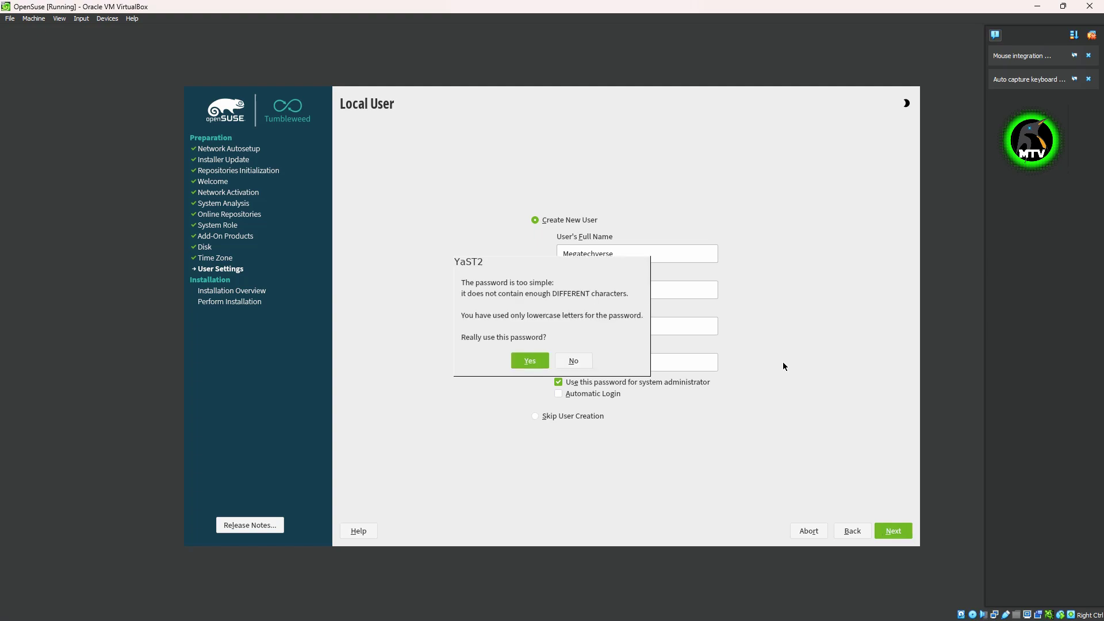
{"action": "left_click", "coordinate": [528, 361]}
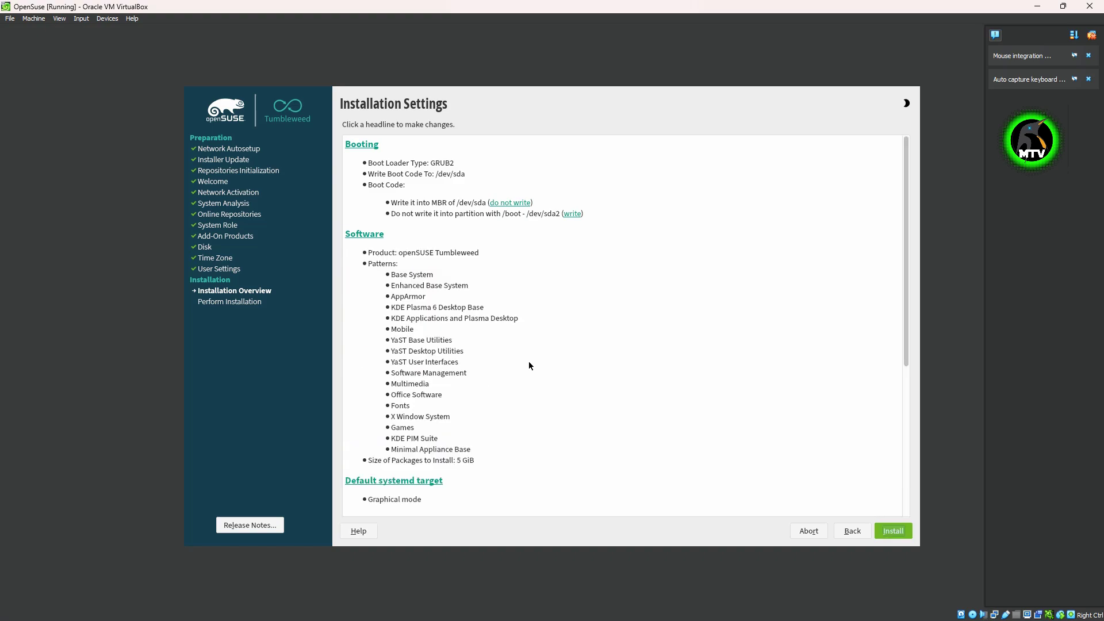
- Review the installation settings overview, start the installation, and confirm the changes to the disk
{"action": "scroll", "coordinate": [530, 360], "scroll_direction": "down", "scroll_amount": 5}
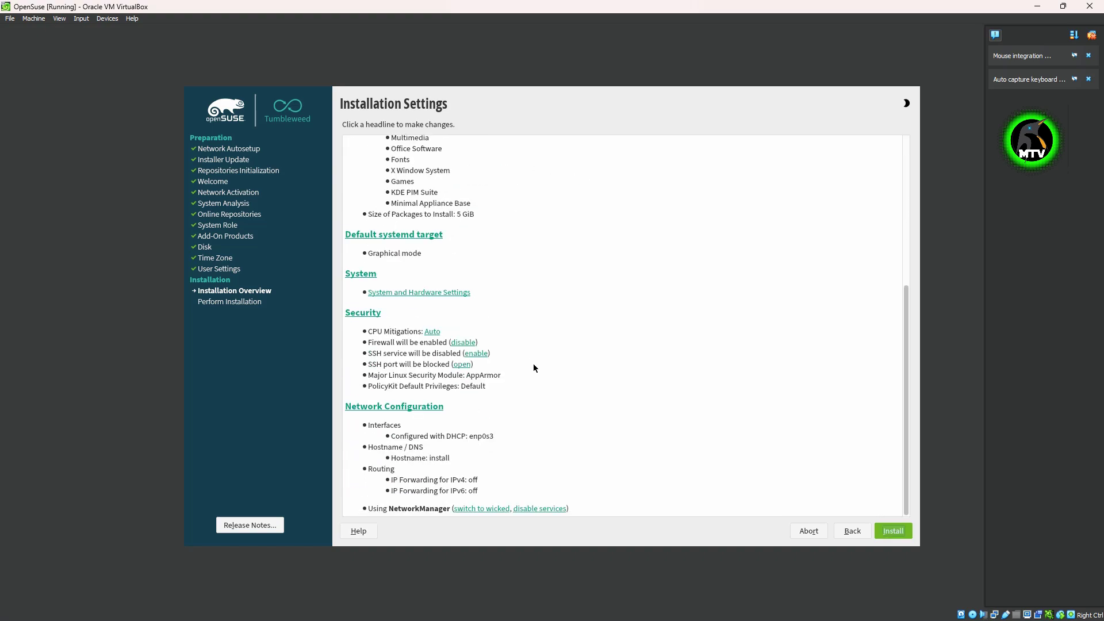
{"action": "scroll", "coordinate": [533, 364], "scroll_direction": "up", "scroll_amount": 5}
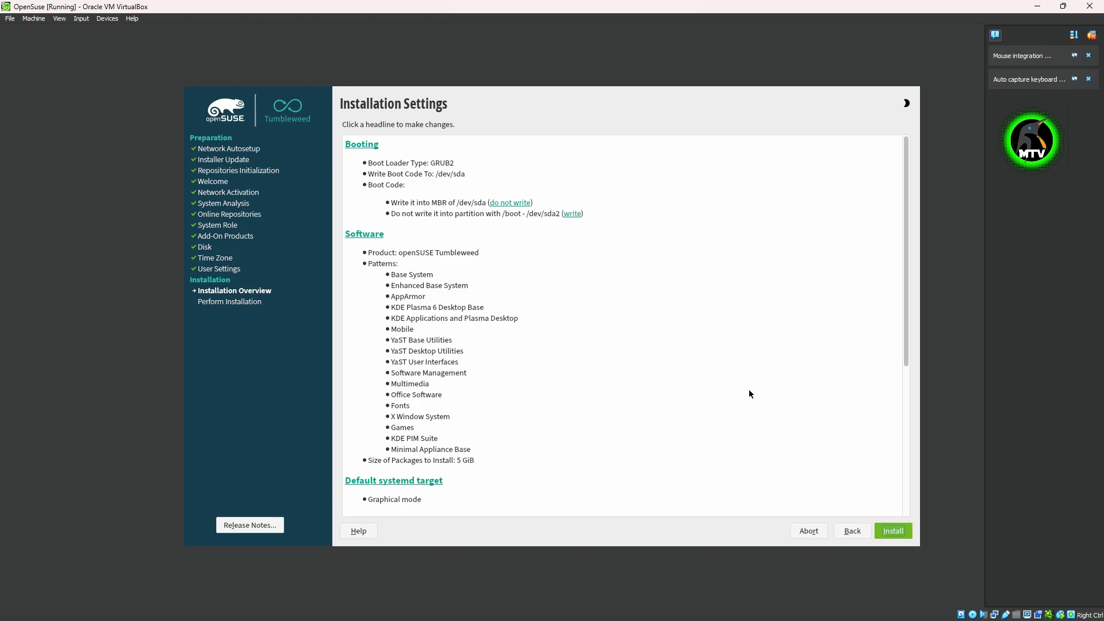
{"action": "left_click", "coordinate": [894, 531]}
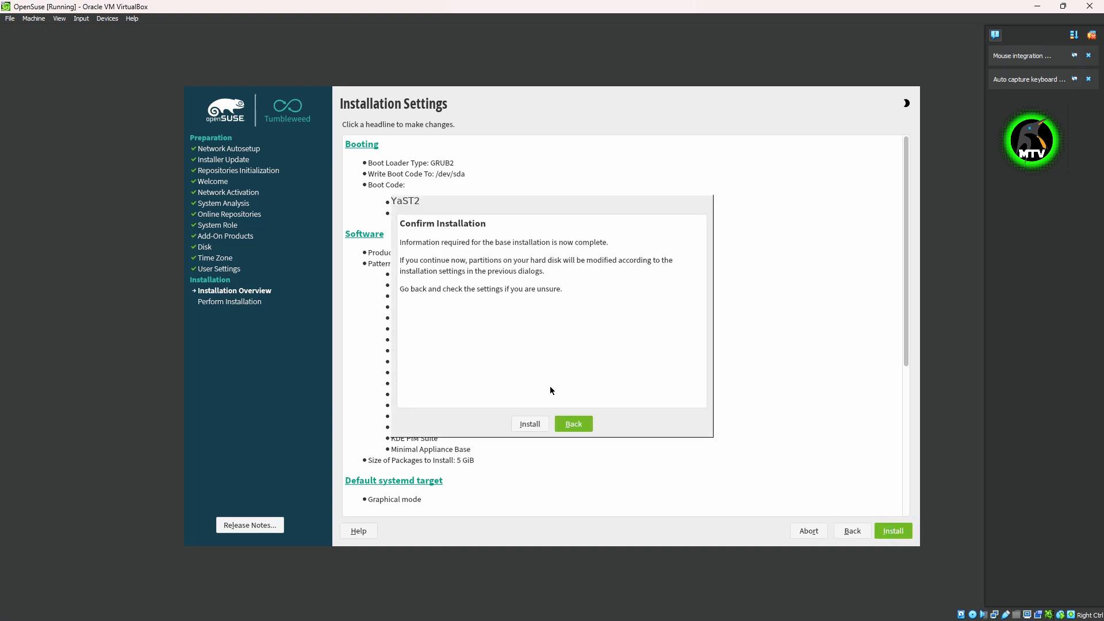
{"action": "left_click", "coordinate": [530, 425]}
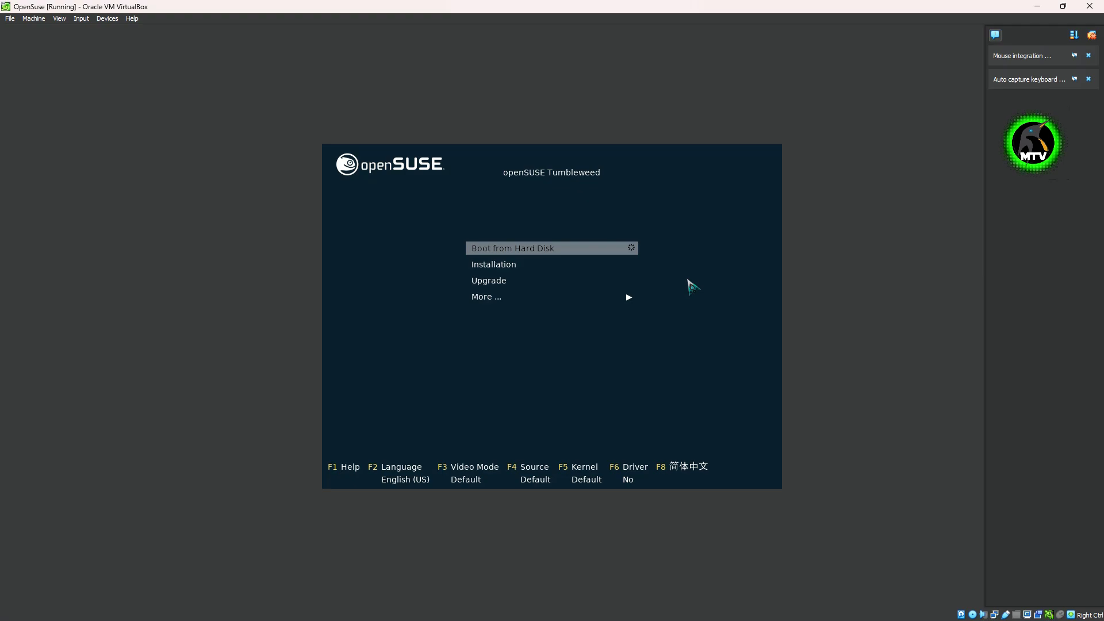
- Boot the virtual machine from the hard disk instead of starting the installation again
{"action": "key", "text": "Down"}
{"action": "key", "text": "Down"}
{"action": "key", "text": "Up"}
{"action": "key", "text": "Up"}
{"action": "key", "text": "Return"}
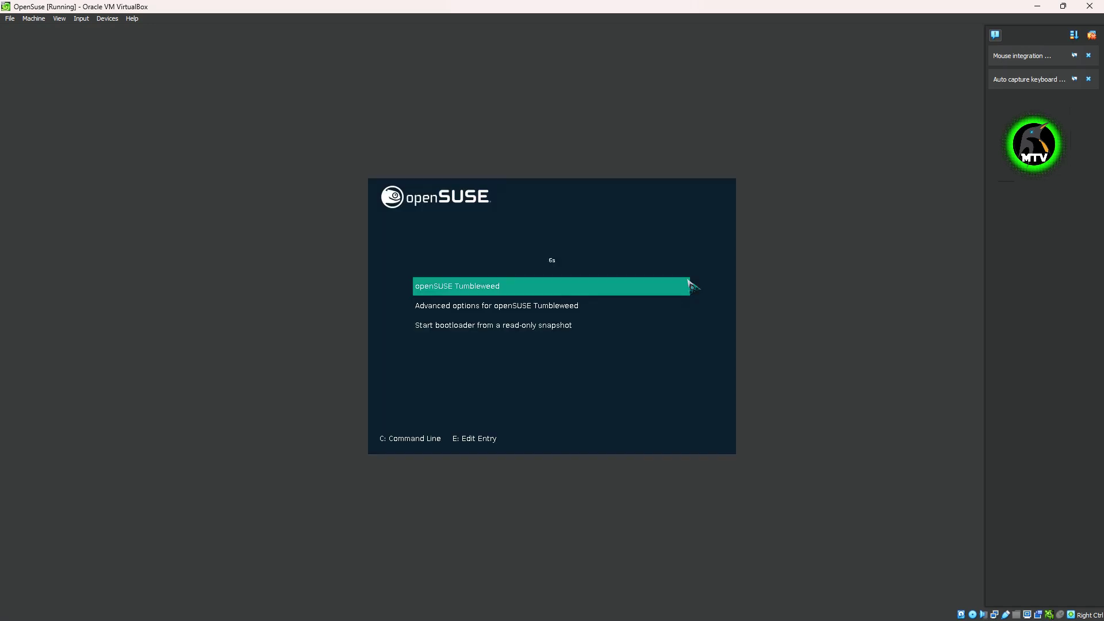
- Start the default openSUSE Tumbleweed entry in the bootloader
{"action": "key", "text": "Down"}
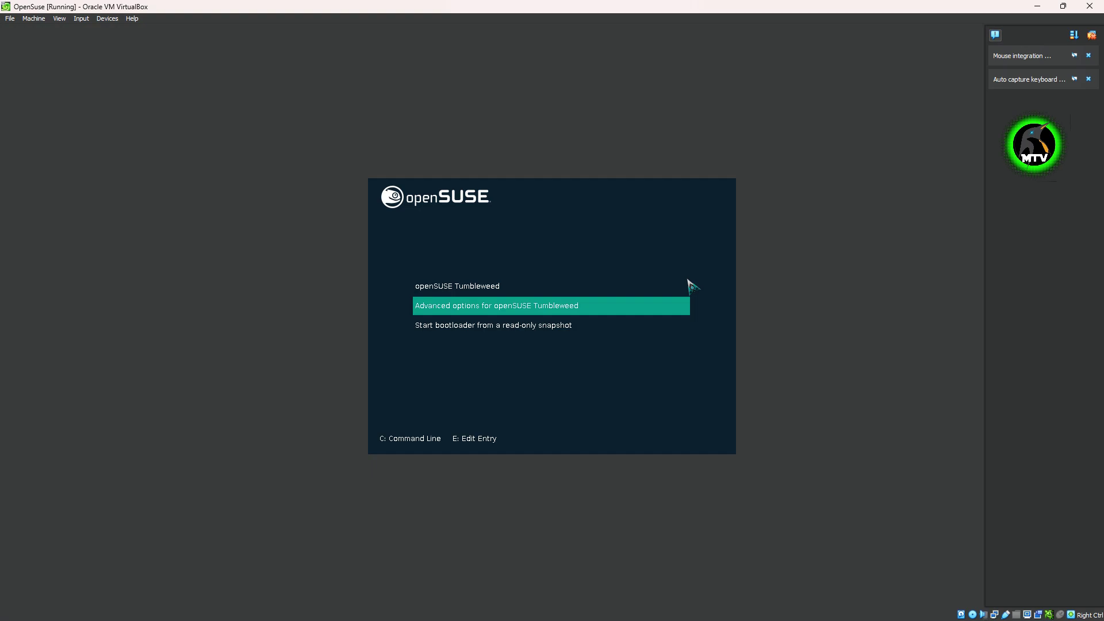
{"action": "key", "text": "Down"}
{"action": "key", "text": "Up"}
{"action": "key", "text": "Up"}
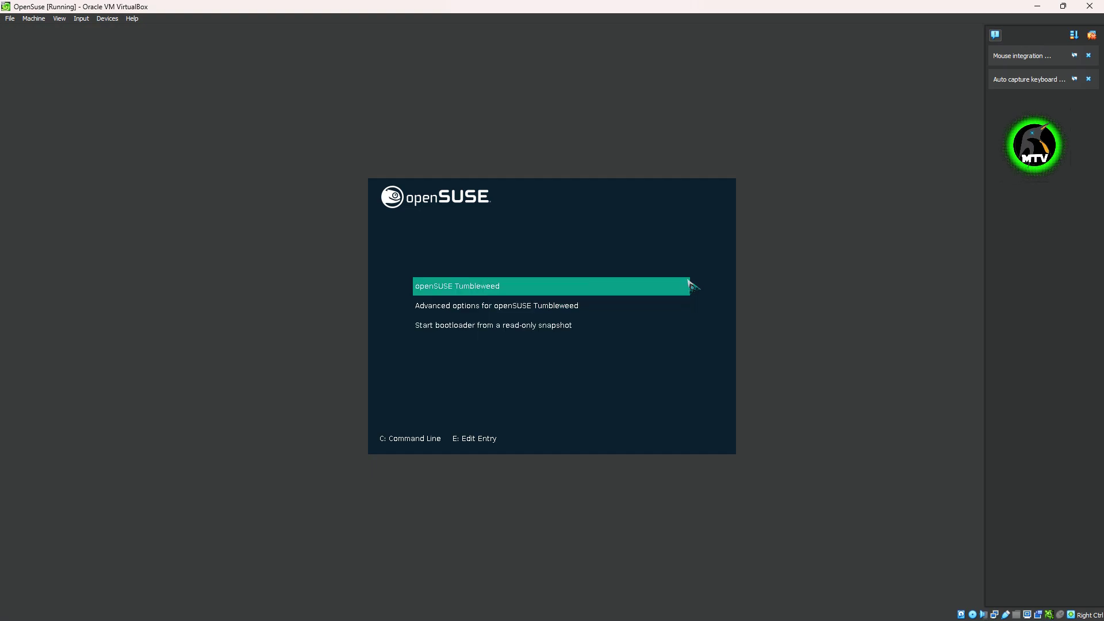
{"action": "key", "text": "Return"}
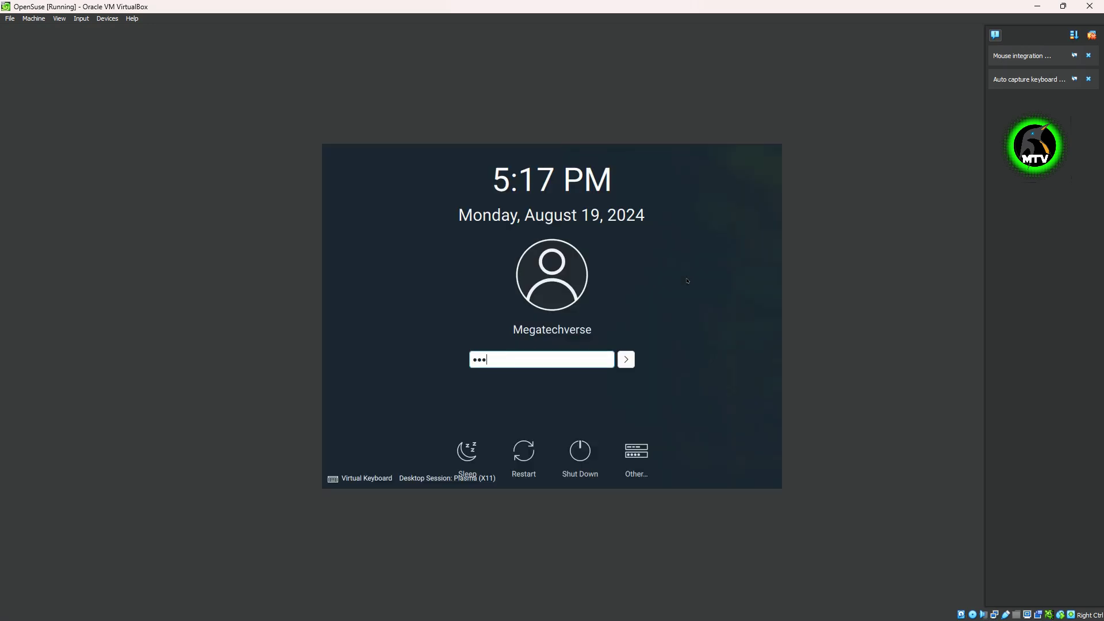
- Enter the account password and log in to the Plasma (X11) desktop session
{"action": "type", "text": "a"}
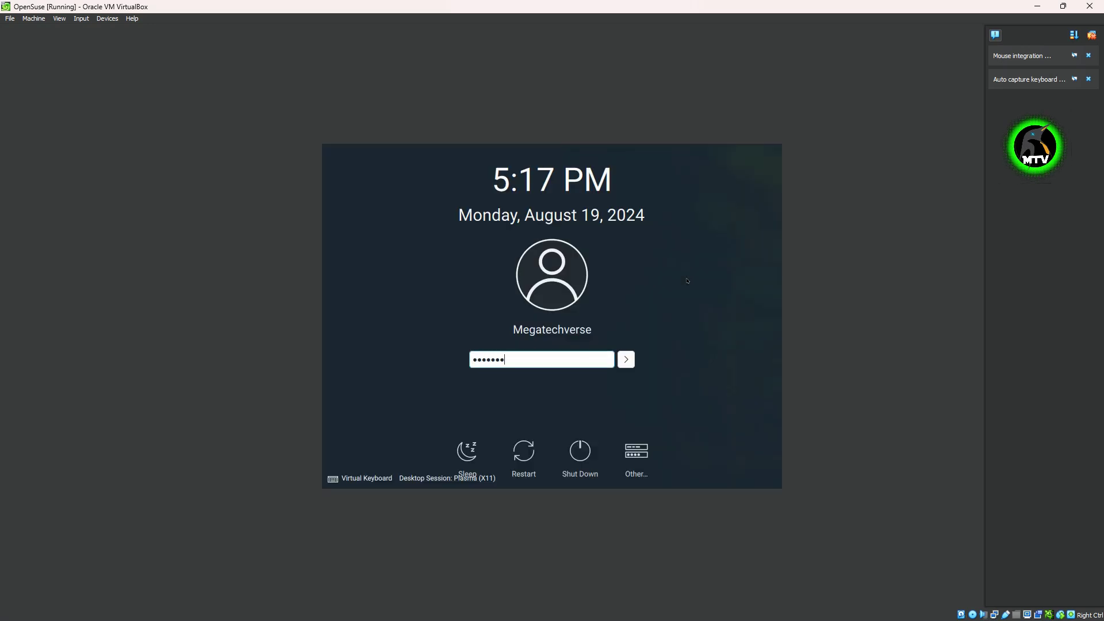
{"action": "key", "text": "Return"}
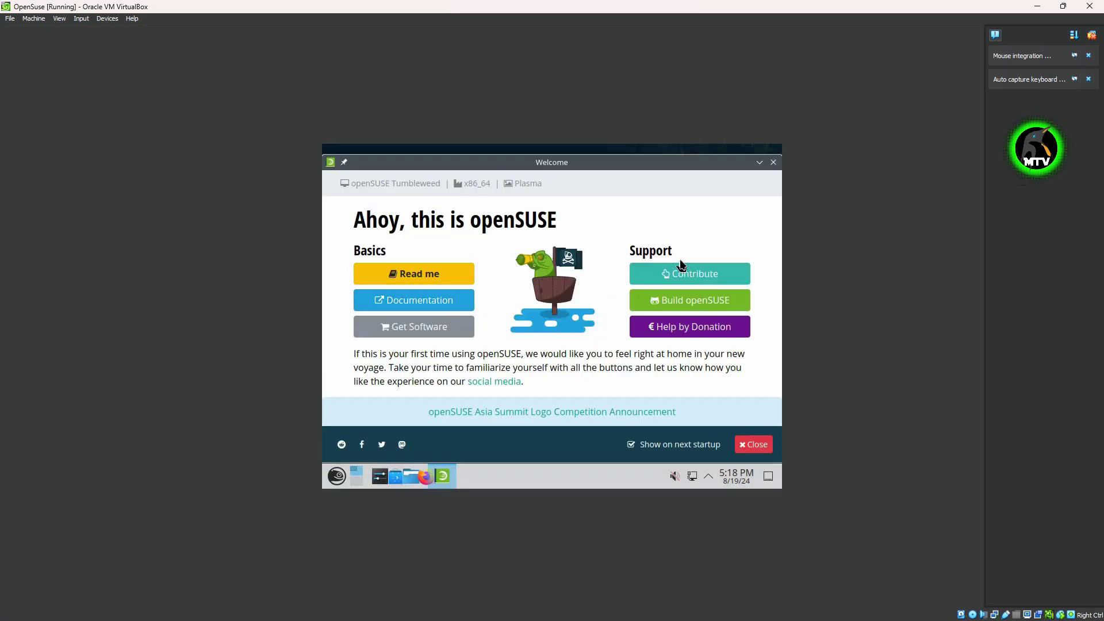
- Stop the Welcome window from showing on next startup, dismiss the Discover updates notification, and close the Welcome window
{"action": "left_click", "coordinate": [719, 450]}
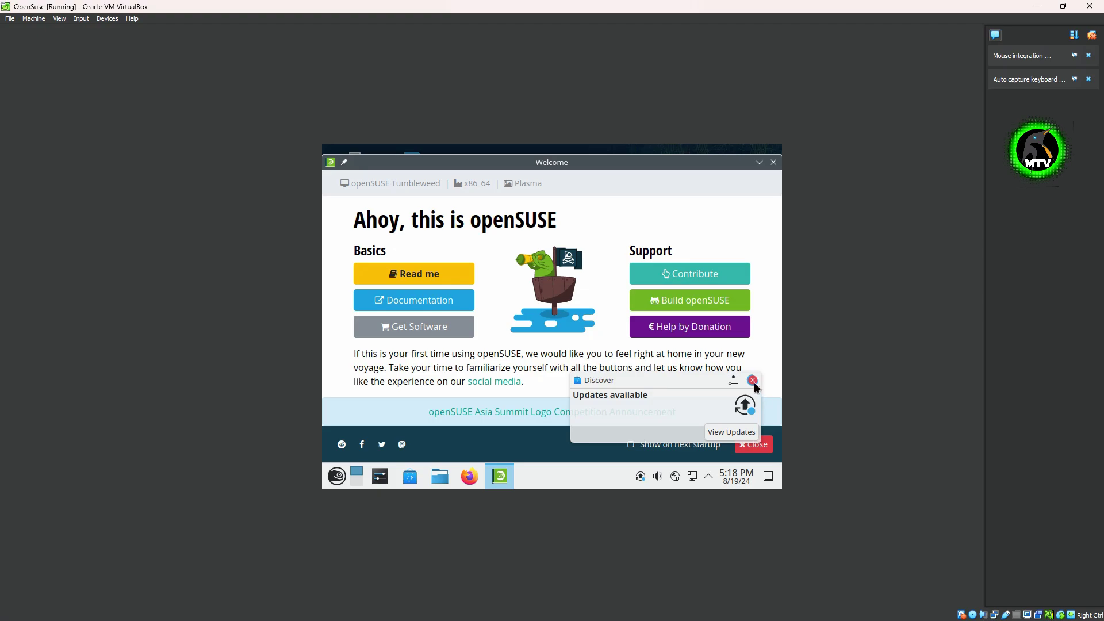
{"action": "left_click", "coordinate": [753, 381]}
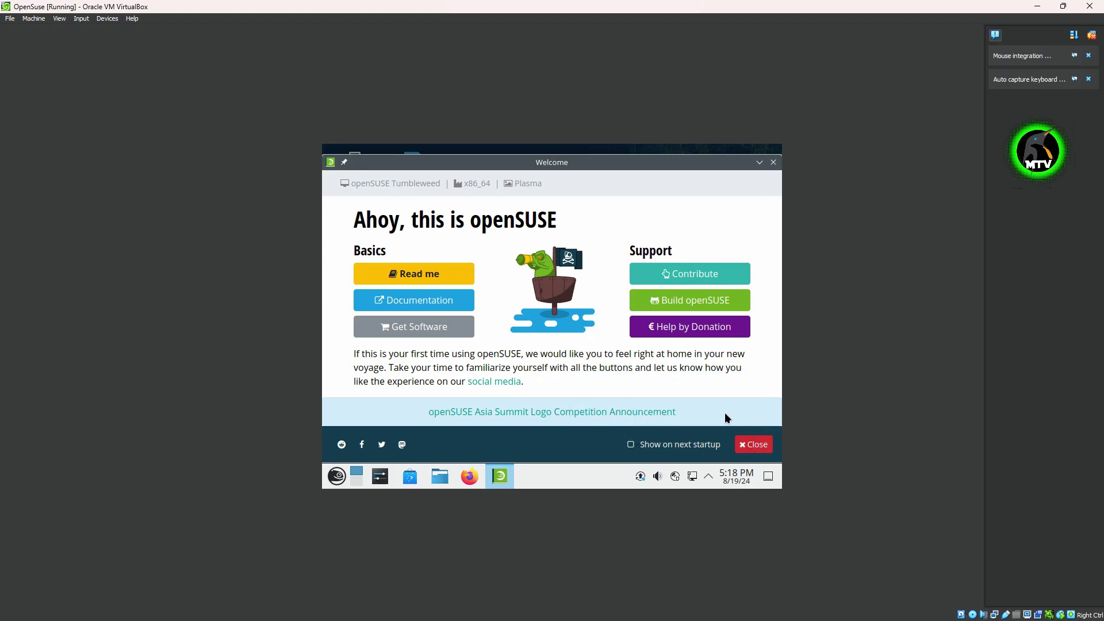
{"action": "left_click", "coordinate": [774, 162]}
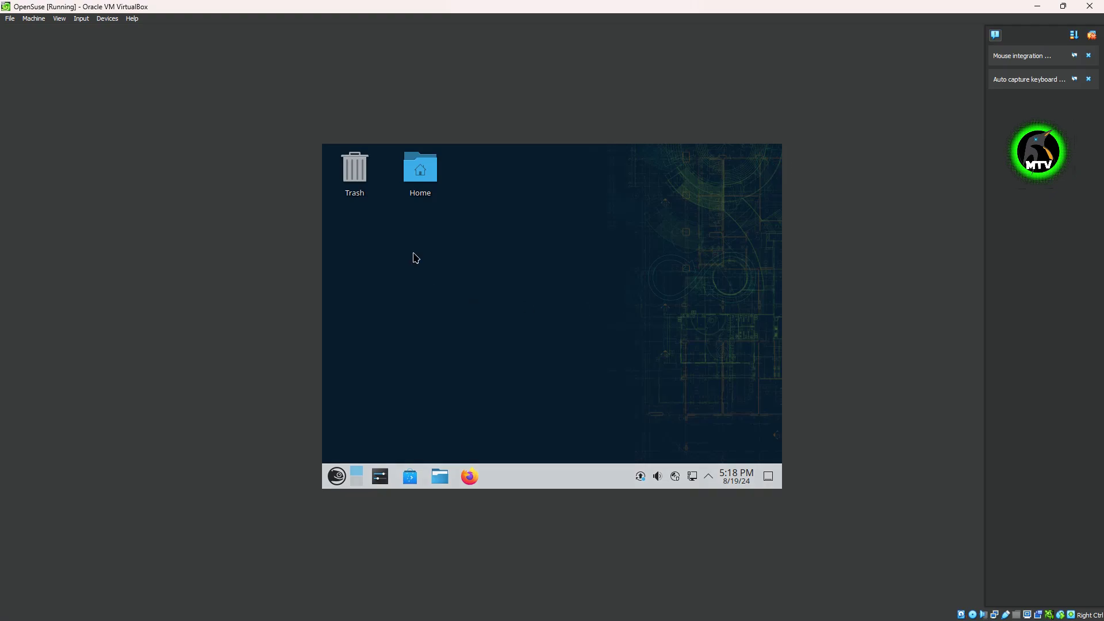
- Set the display resolution to 1366x768 (16:9) in Display Configuration, keep the new configuration, and close the settings
{"action": "left_click", "coordinate": [336, 476]}
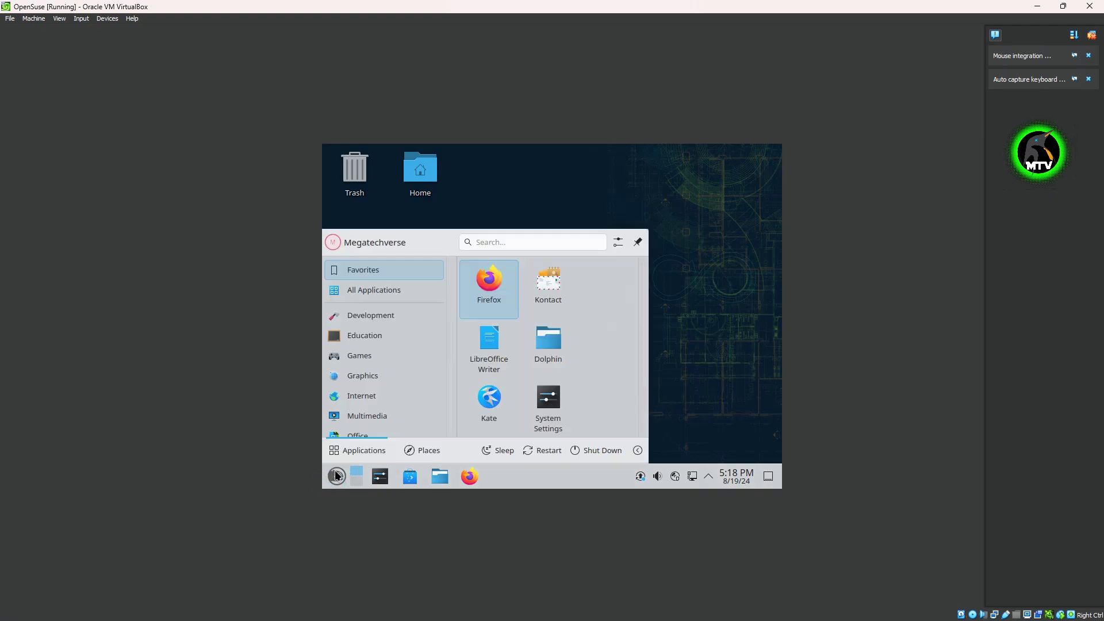
{"action": "right_click", "coordinate": [593, 171]}
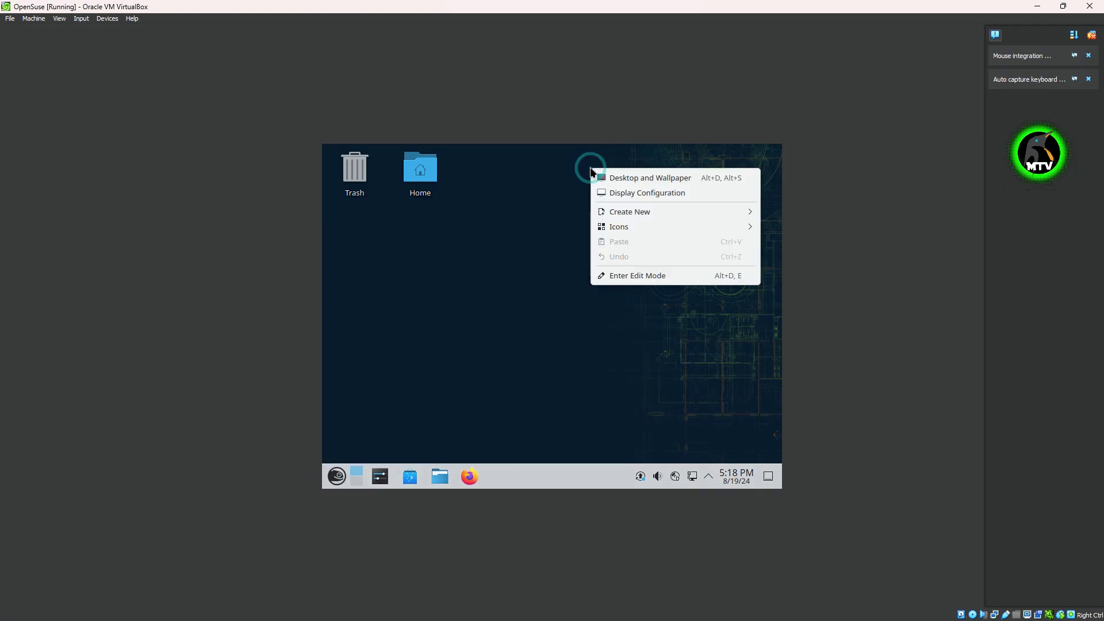
{"action": "left_click", "coordinate": [665, 194]}
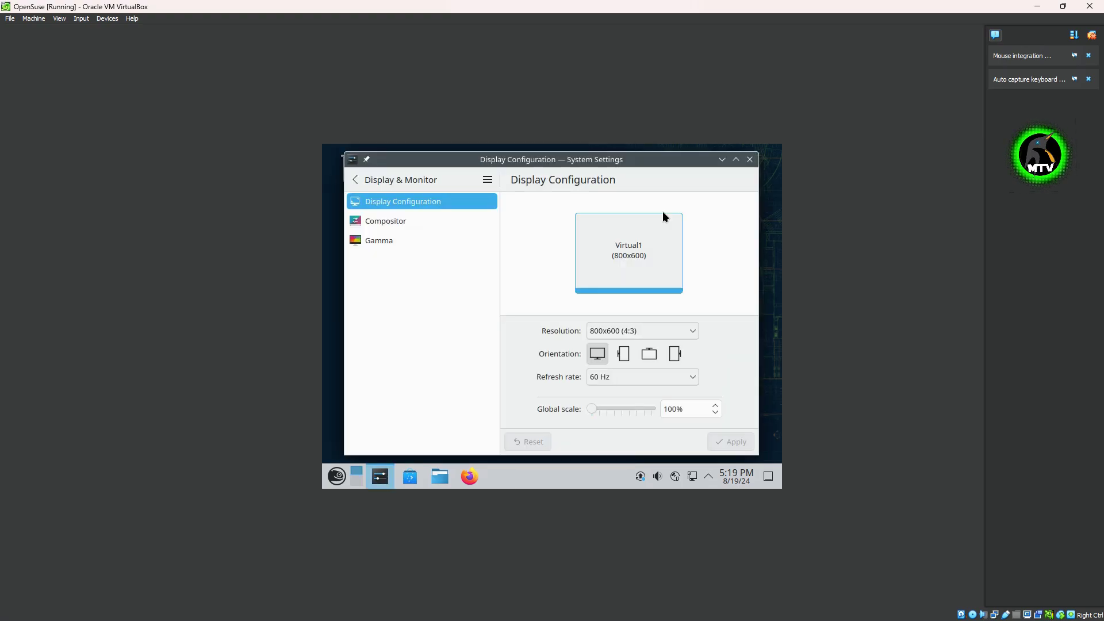
{"action": "left_click", "coordinate": [627, 330]}
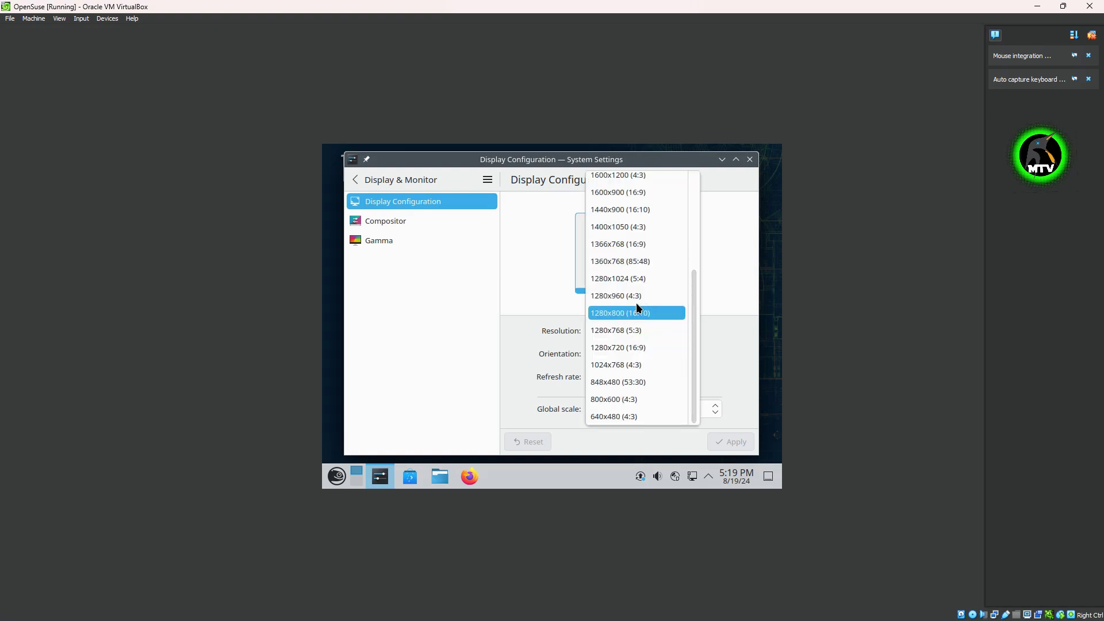
{"action": "left_click", "coordinate": [633, 244]}
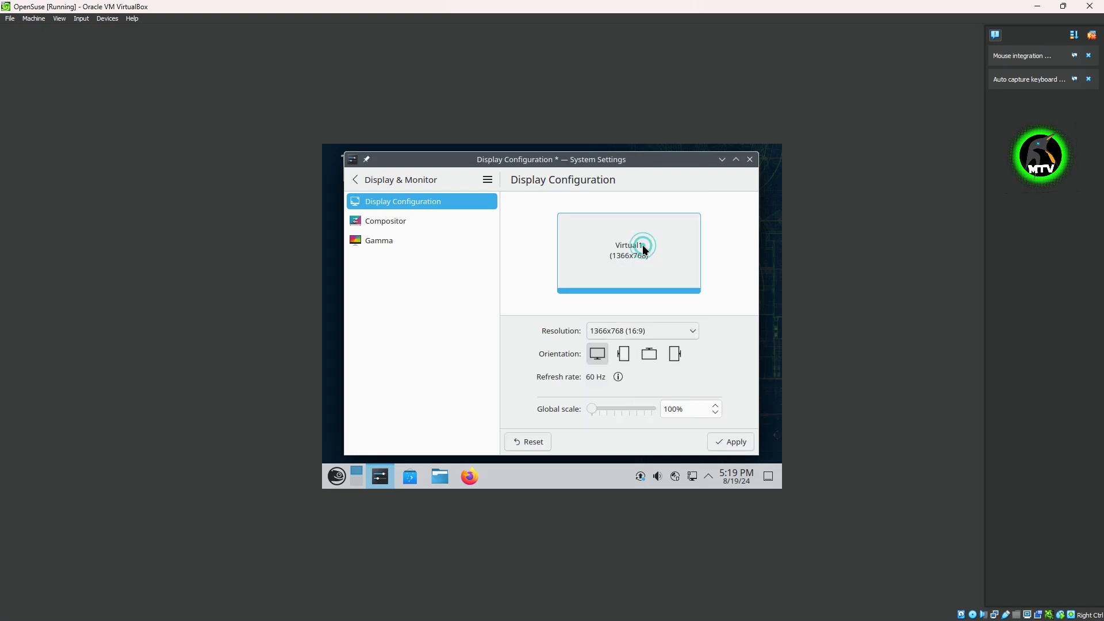
{"action": "left_click", "coordinate": [731, 442]}
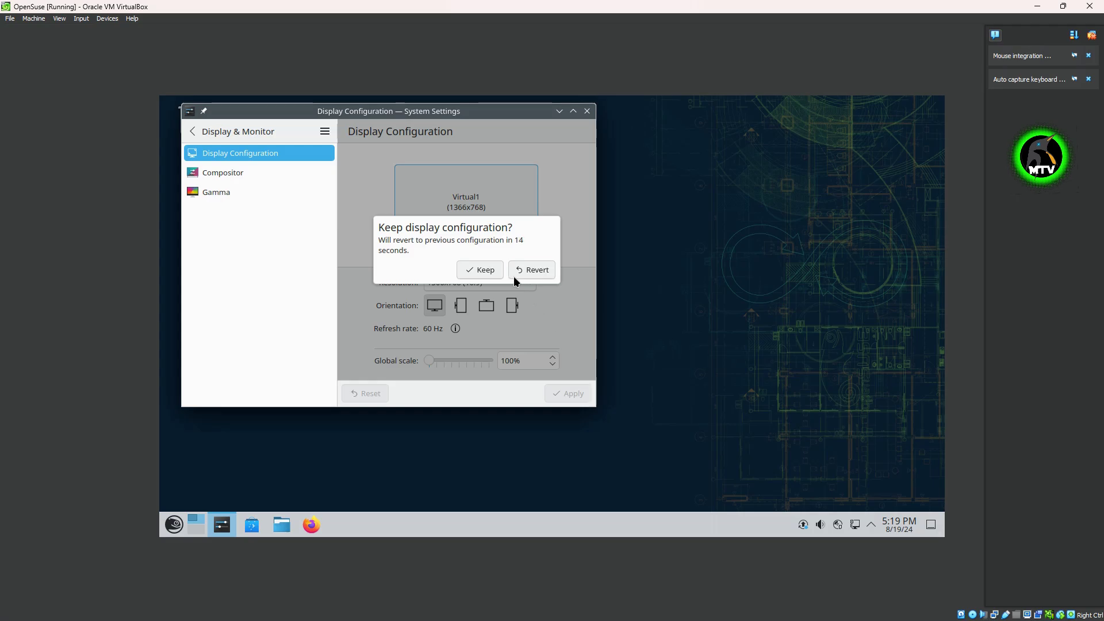
{"action": "left_click", "coordinate": [485, 275]}
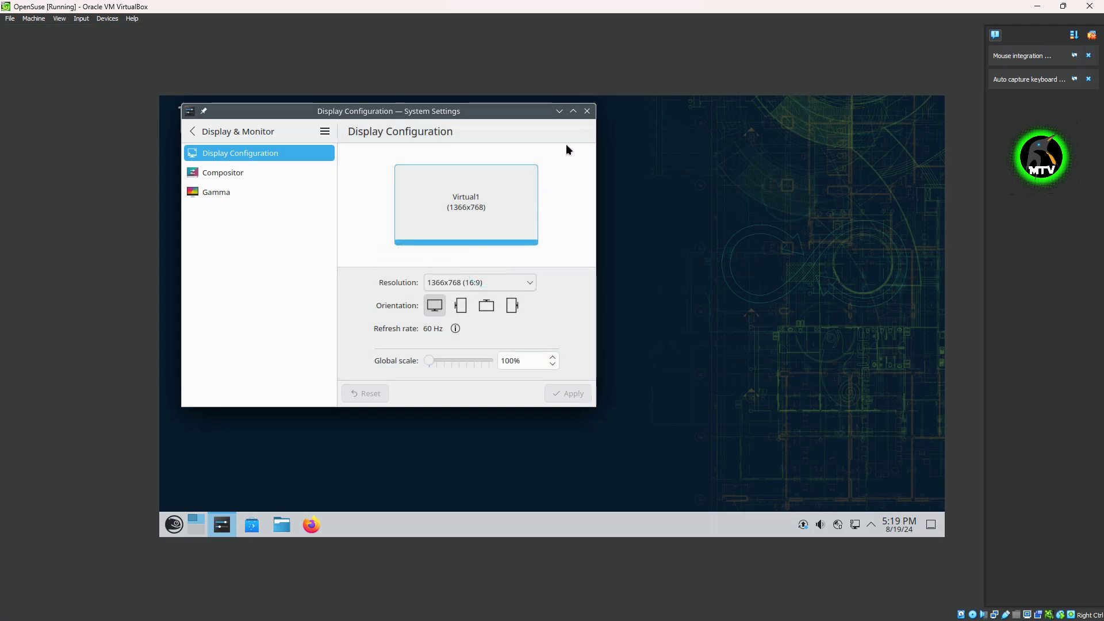
{"action": "left_click", "coordinate": [587, 111]}
- Look through the Wallpaper and Mouse Actions pages of the desktop folder settings, and close them without changes
{"action": "right_click", "coordinate": [301, 333]}
{"action": "left_click", "coordinate": [338, 340]}
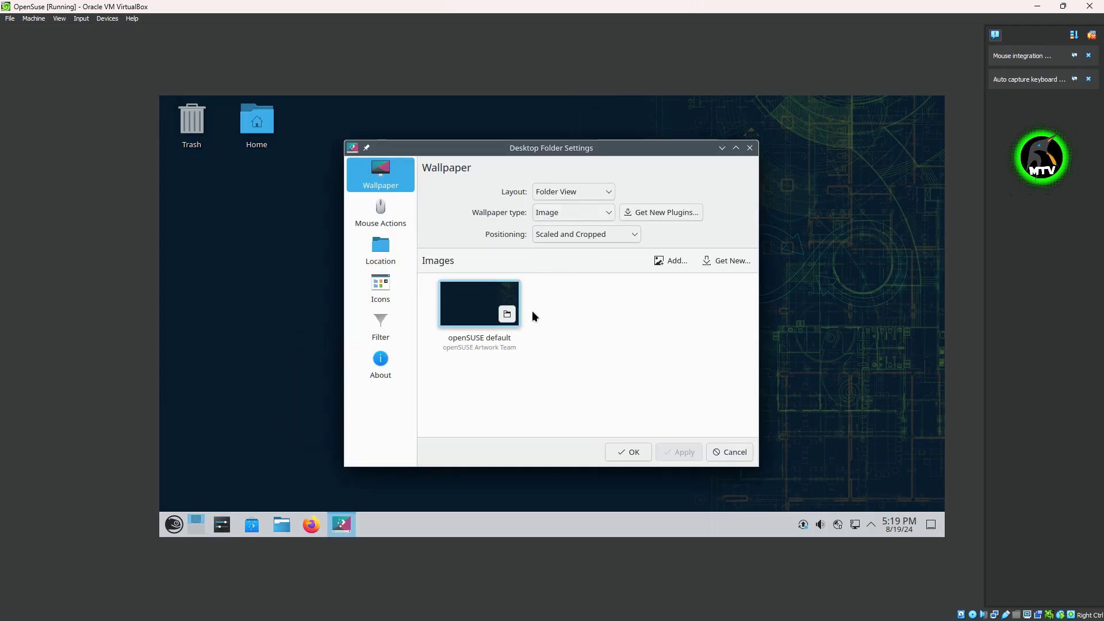
{"action": "left_click", "coordinate": [382, 212]}
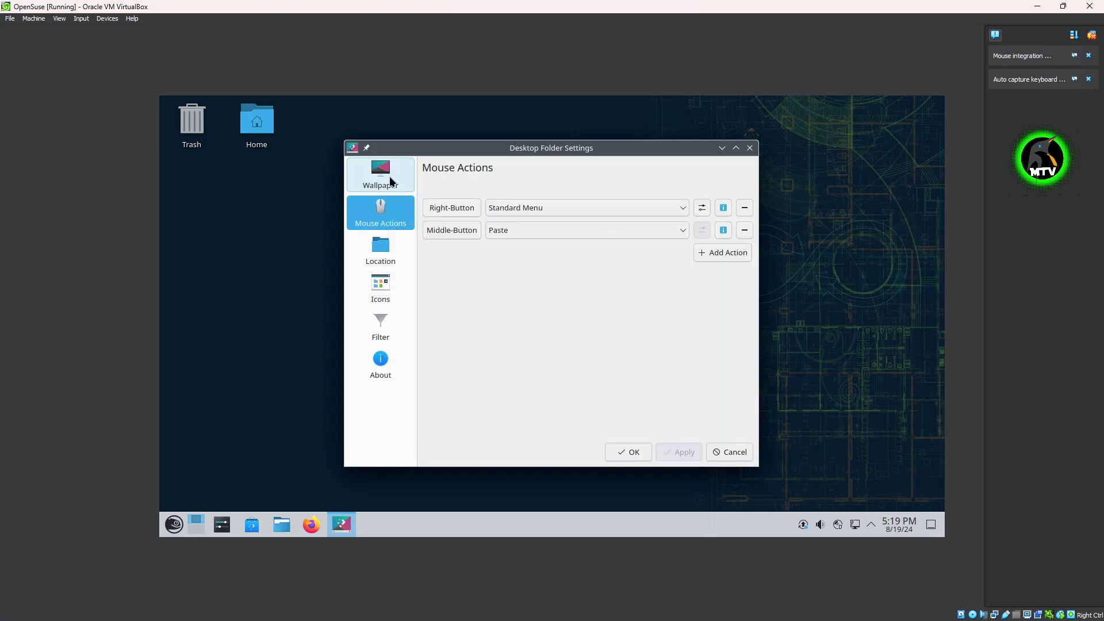
{"action": "left_click", "coordinate": [387, 179]}
{"action": "left_click", "coordinate": [750, 148]}
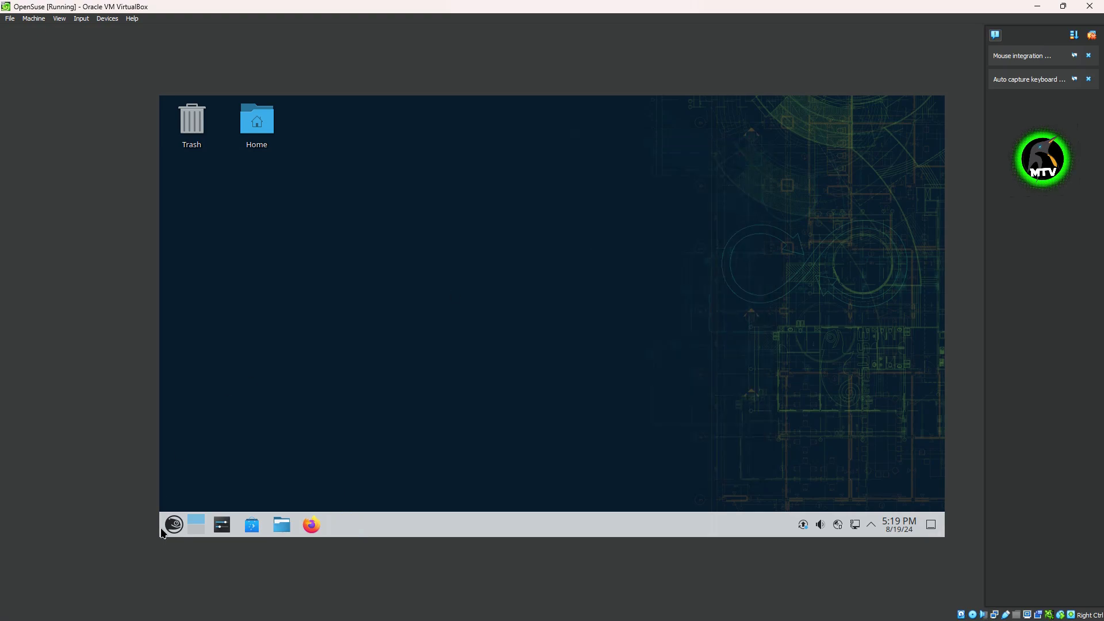
- Open the application launcher and view the Development applications
{"action": "left_click", "coordinate": [174, 525]}
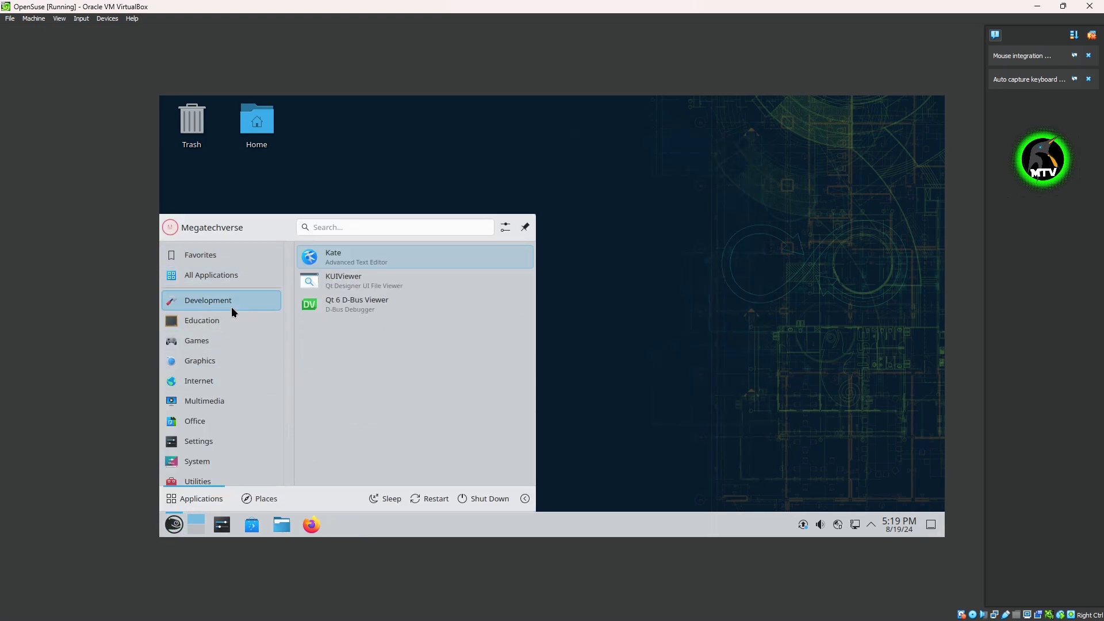